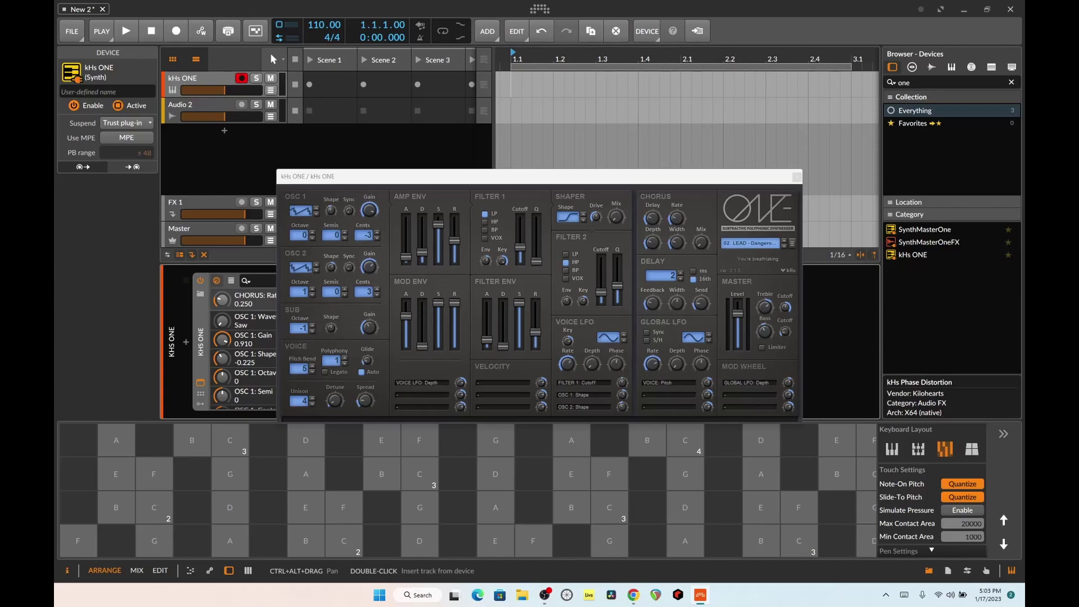
# Step: Open the kHs ONE preset list, then switch to Chrome to view the synth's download section on the Kilohearts site and return to Bitwig Studio
pyautogui.click(300, 212)
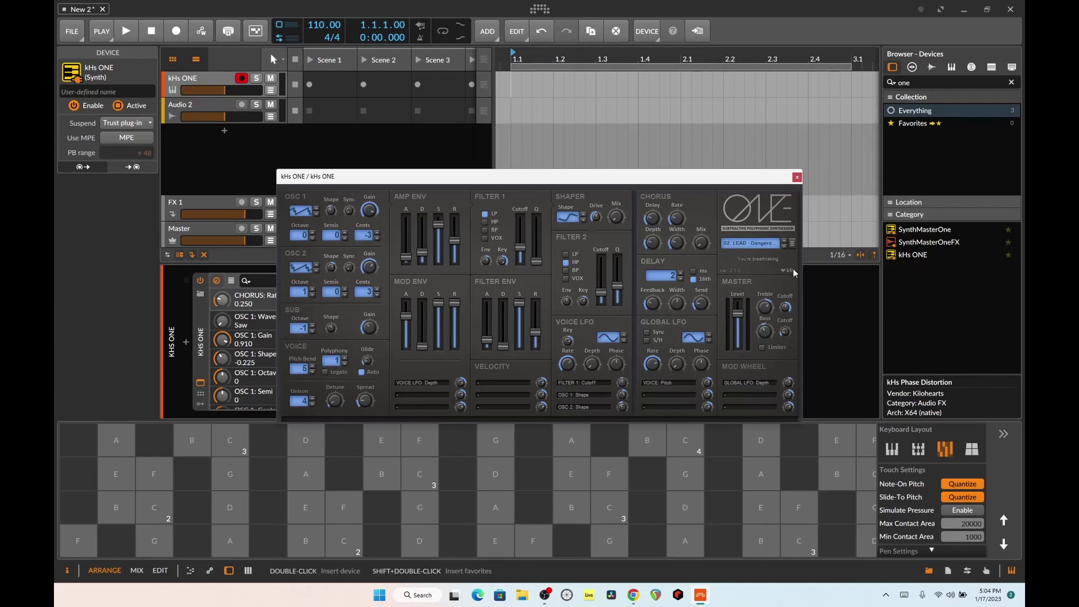
pyautogui.click(741, 243)
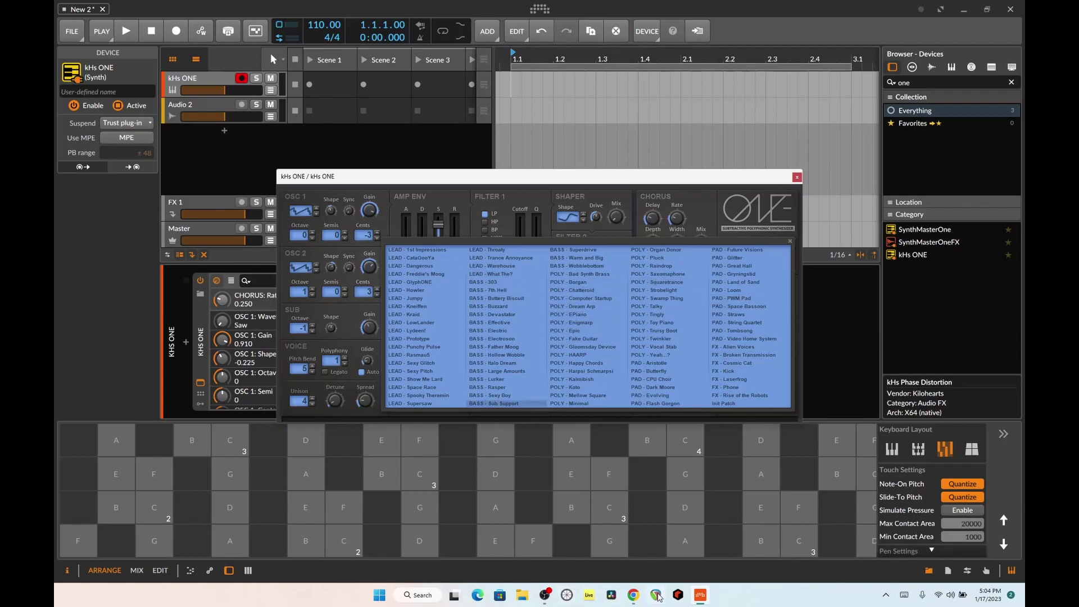
pyautogui.click(634, 595)
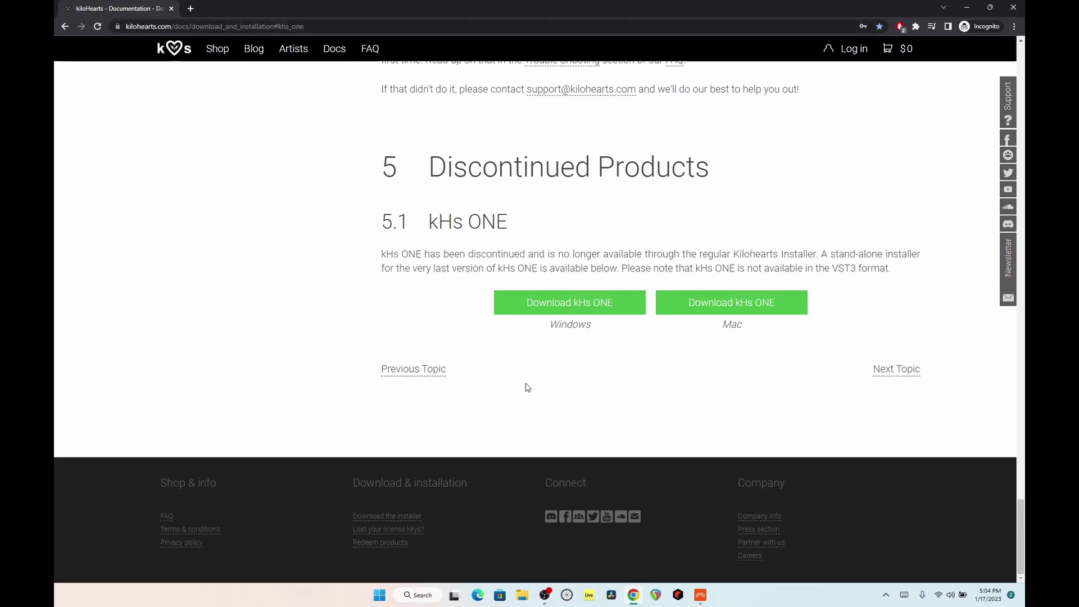
pyautogui.click(969, 8)
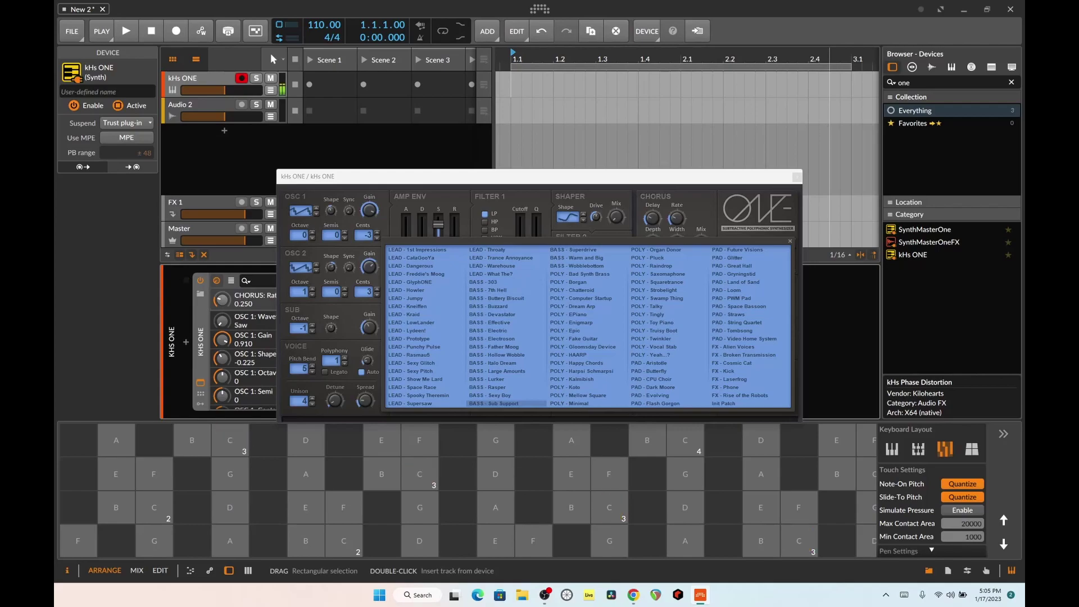
# Step: Play test notes on the onscreen keyboard and load the LEAD - LowLander preset
pyautogui.click(115, 507)
pyautogui.click(383, 440)
pyautogui.click(192, 508)
pyautogui.click(383, 541)
pyautogui.click(230, 474)
pyautogui.click(421, 507)
pyautogui.click(610, 541)
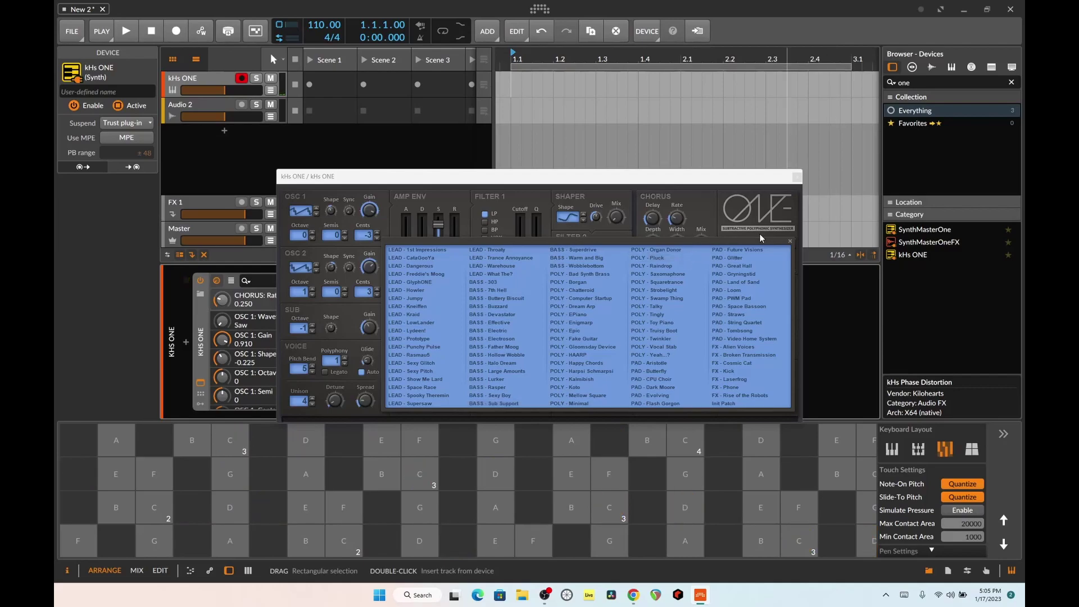
pyautogui.click(454, 323)
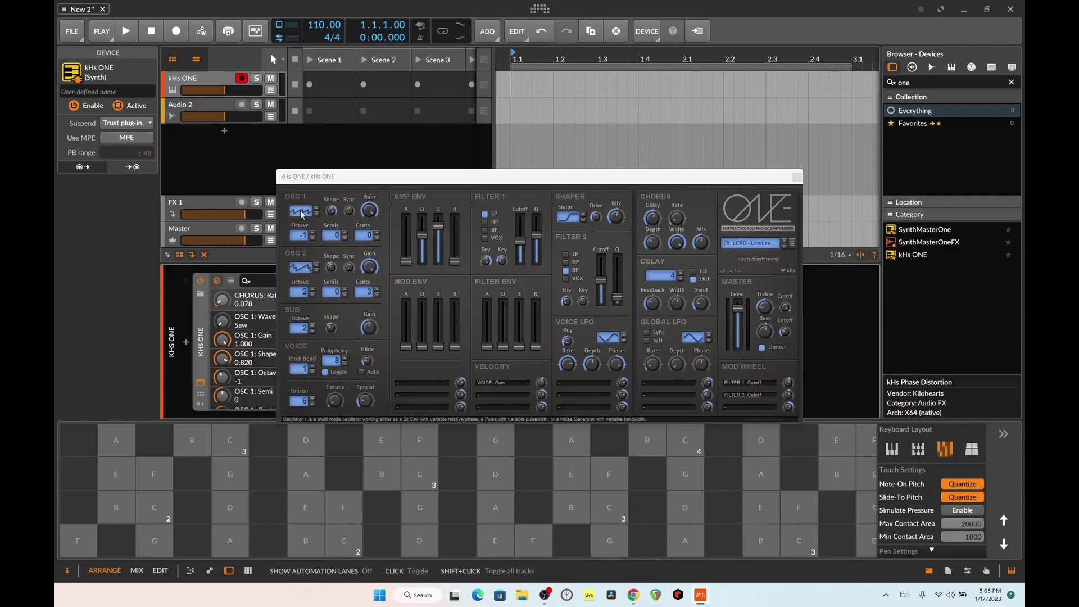
# Step: Try oscillator 1 with a pulse wave, return it to saw, and set its shape to 0.450
pyautogui.click(315, 216)
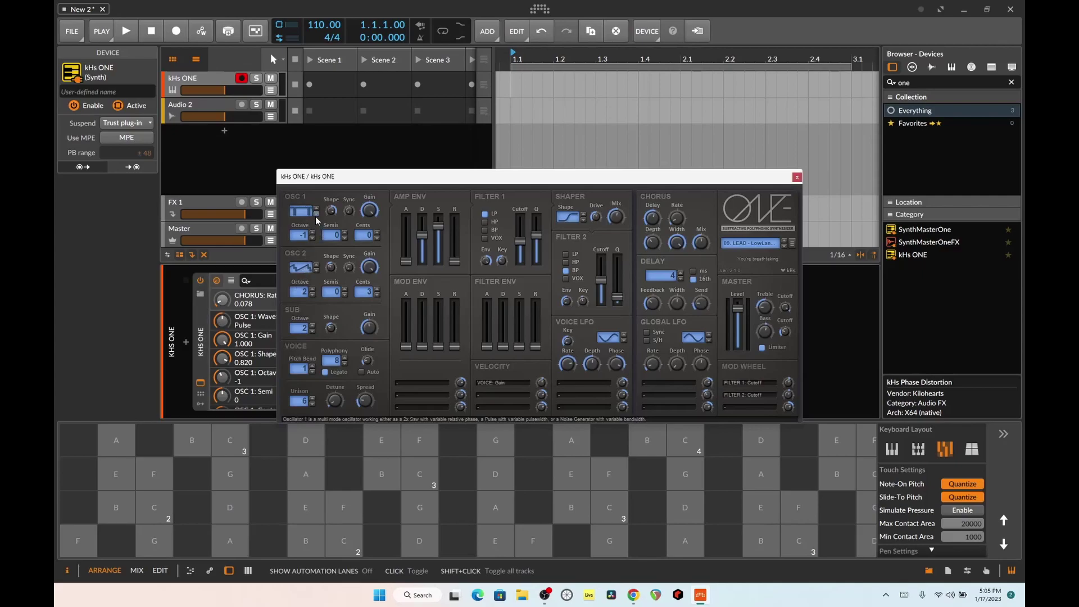
pyautogui.click(317, 209)
pyautogui.moveTo(331, 212); pyautogui.dragTo(331, 231)
pyautogui.moveTo(332, 217); pyautogui.dragTo(333, 200)
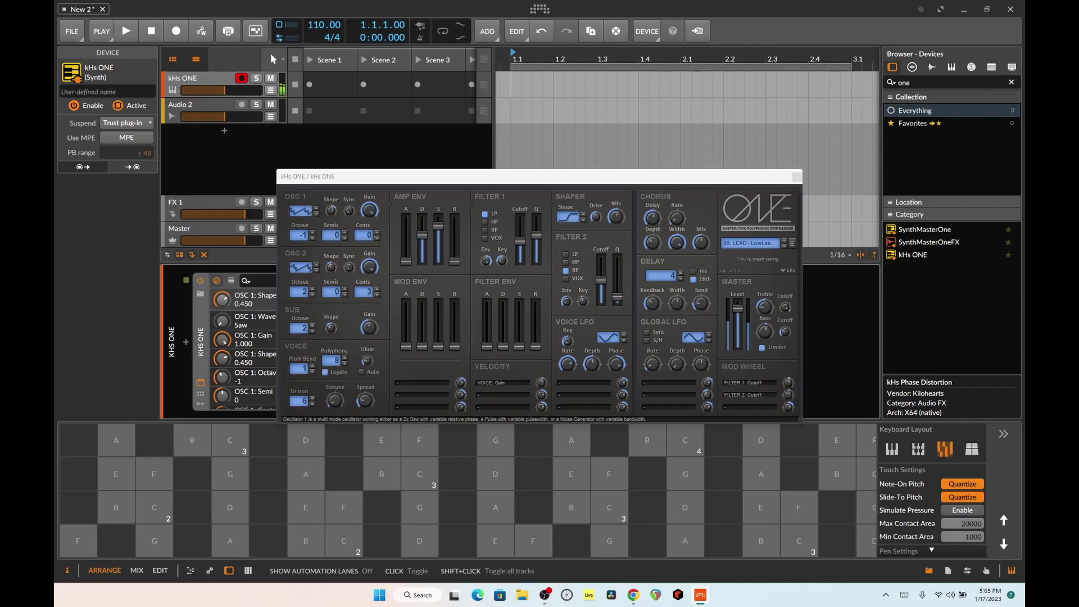
# Step: Try a pulse wave on oscillator 2, set its gain to 0.663, and play test notes
pyautogui.click(318, 271)
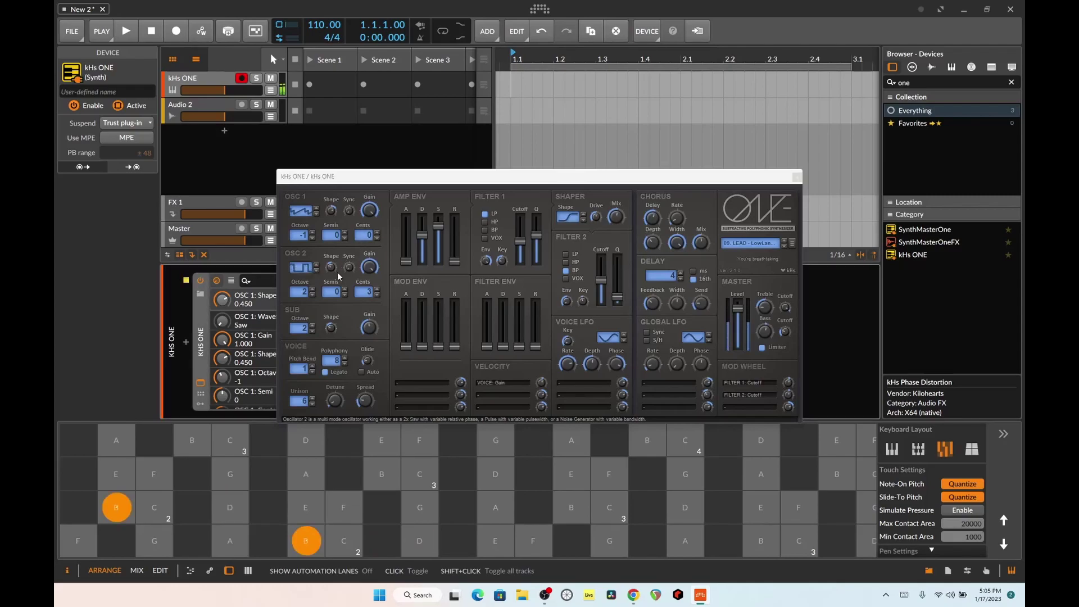
pyautogui.moveTo(334, 272); pyautogui.dragTo(369, 294)
pyautogui.click(227, 498)
pyautogui.click(102, 496)
pyautogui.press('Escape')
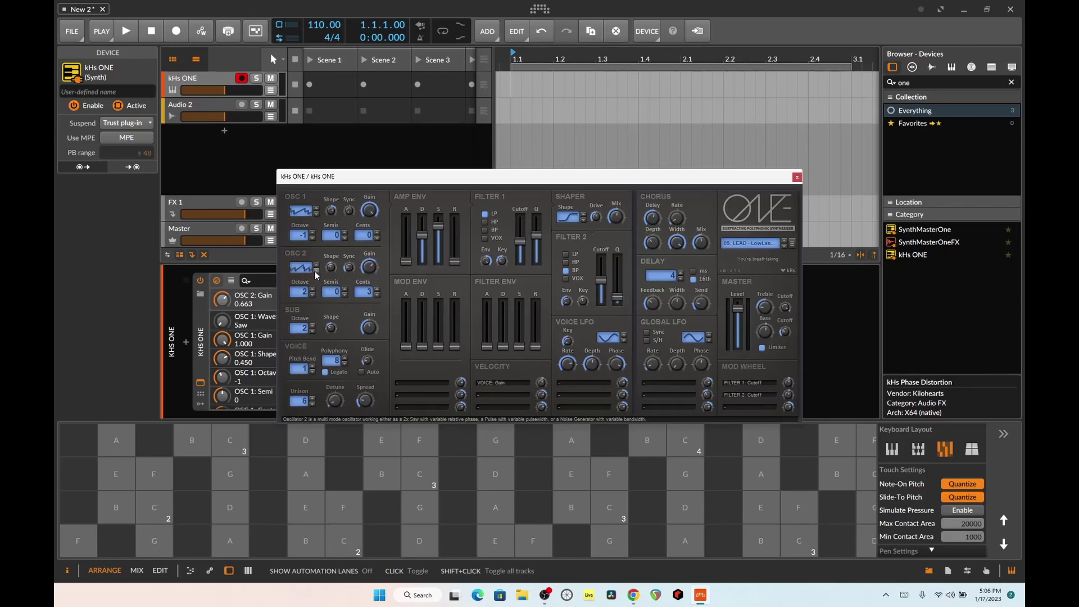
# Step: Switch oscillator 2 to the pulse wave and try its shape and sync controls
pyautogui.click(315, 271)
pyautogui.click(329, 270)
pyautogui.doubleClick(330, 270)
pyautogui.click(350, 270)
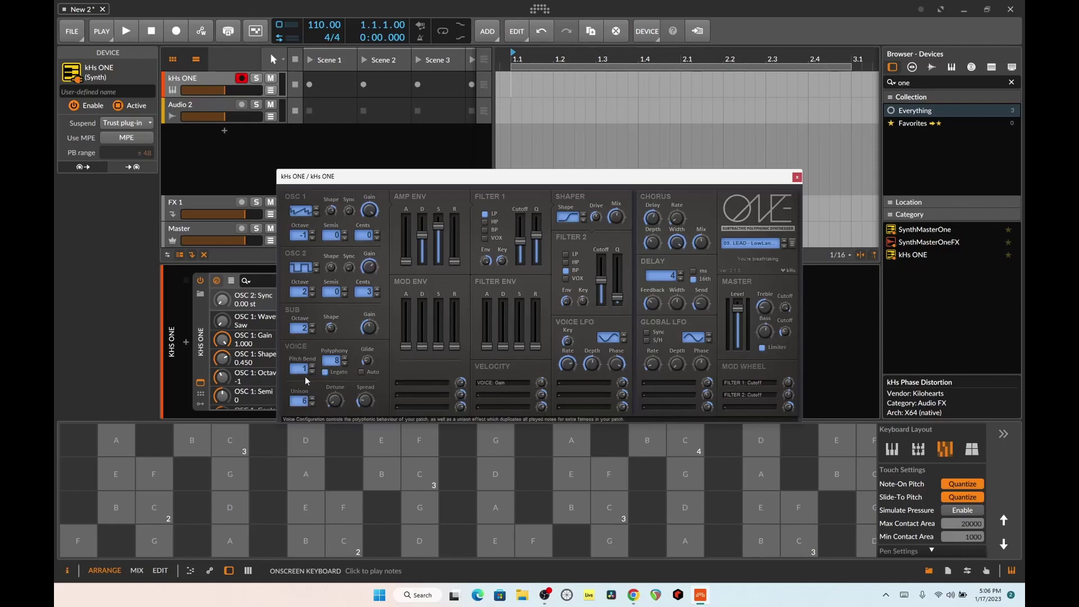
# Step: Set the voice unison count to 8 and play test notes on the onscreen keyboard
pyautogui.click(312, 398)
pyautogui.click(229, 540)
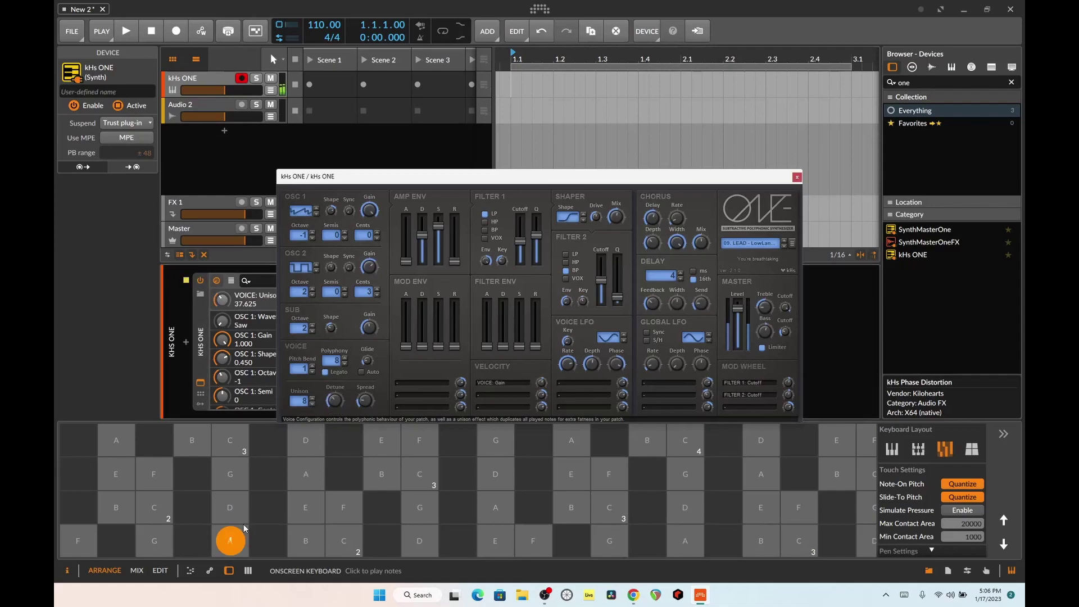
pyautogui.click(131, 504)
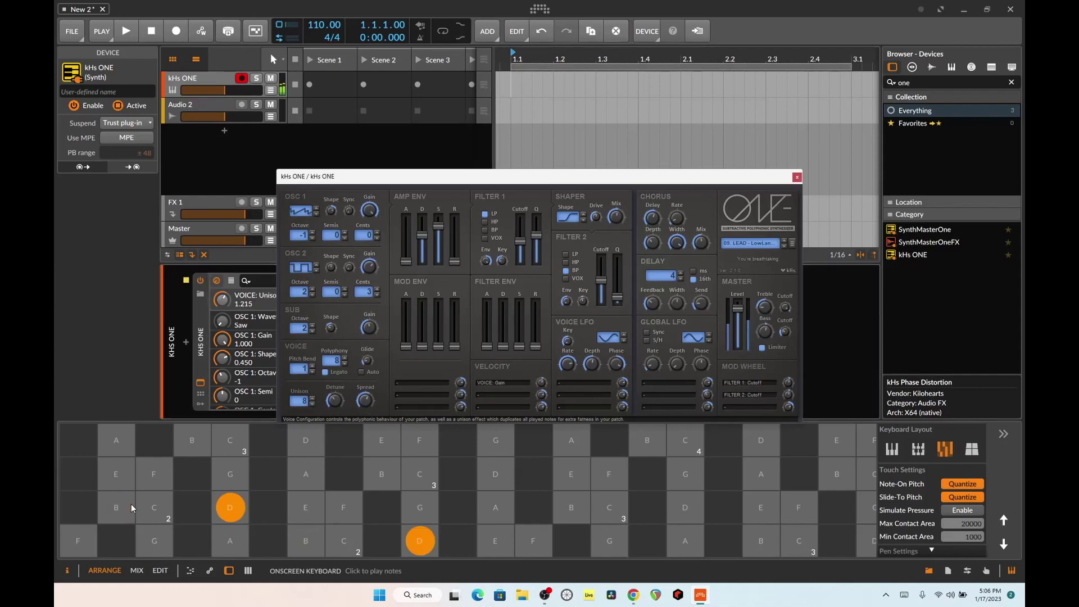
pyautogui.click(131, 503)
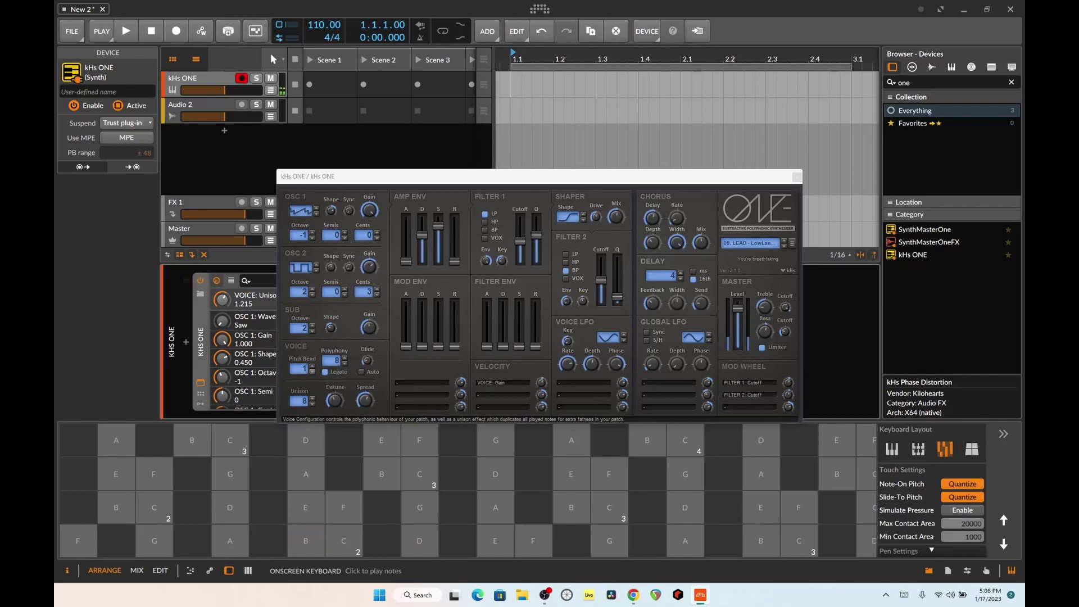
# Step: Turn legato off in the voice section, play overlapping notes, and turn legato back on
pyautogui.click(335, 373)
pyautogui.click(232, 512)
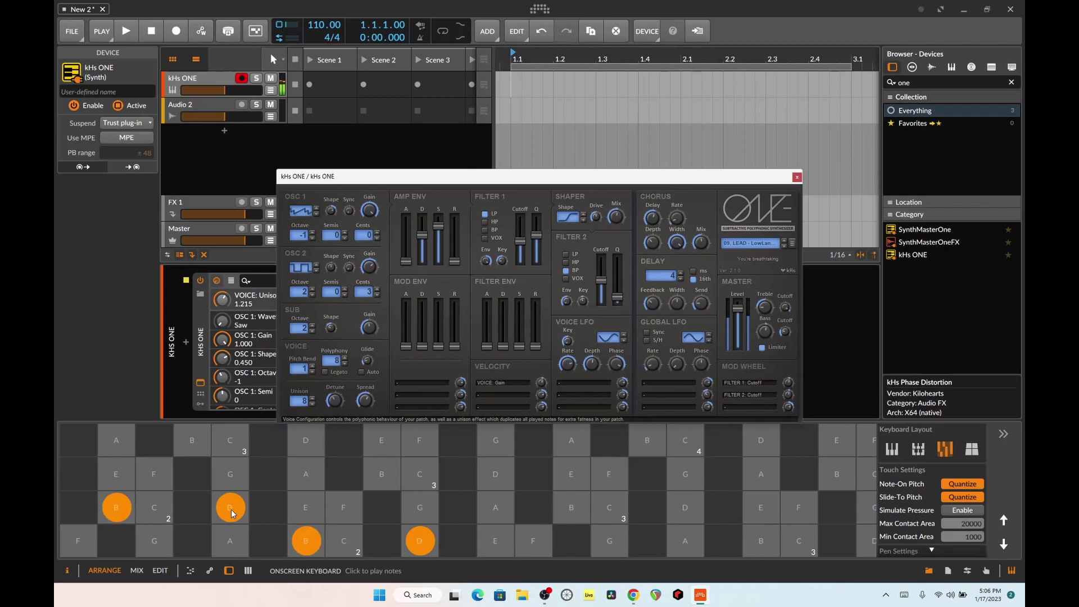
pyautogui.click(325, 372)
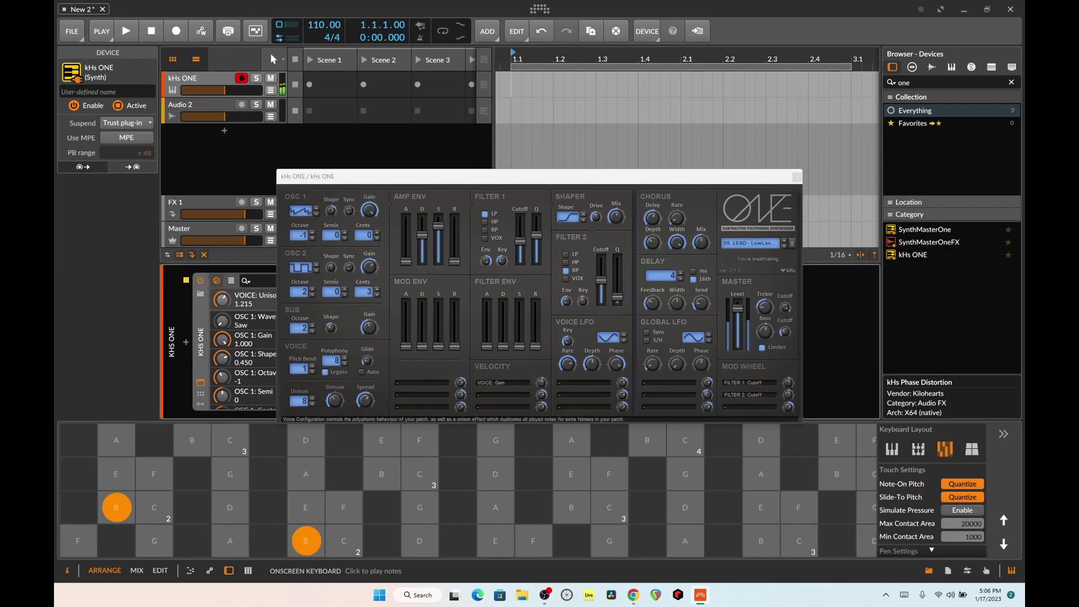
# Step: Reduce the voice polyphony to 1
pyautogui.click(344, 364)
pyautogui.click(344, 364)
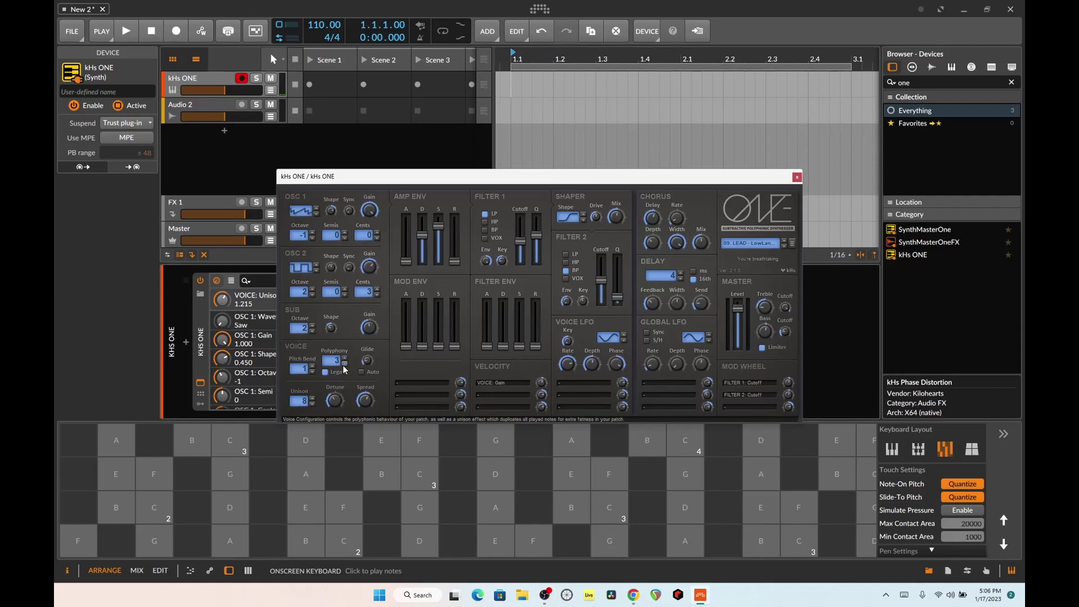
pyautogui.click(345, 364)
pyautogui.click(344, 364)
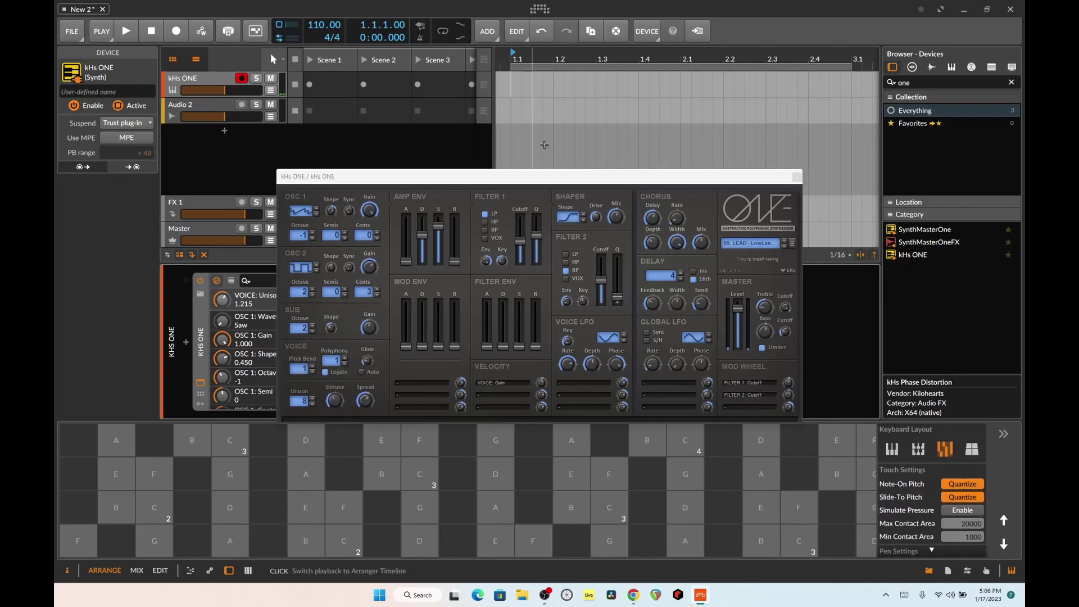
# Step: Step through the lead presets one at a time up to LEAD - Throaty, auditioning them with test notes
pyautogui.click(784, 246)
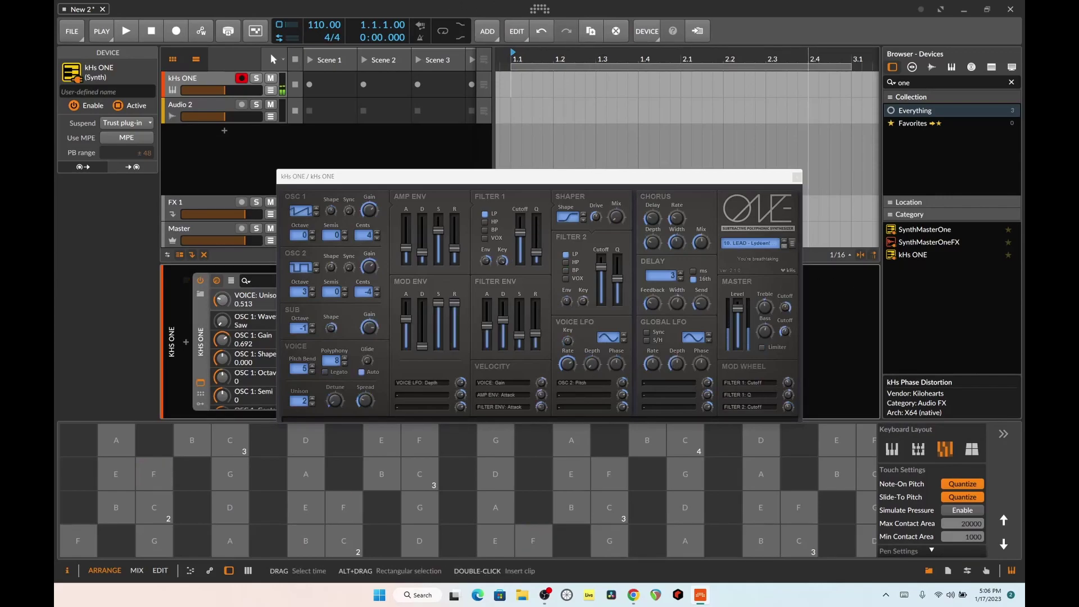
pyautogui.click(784, 246)
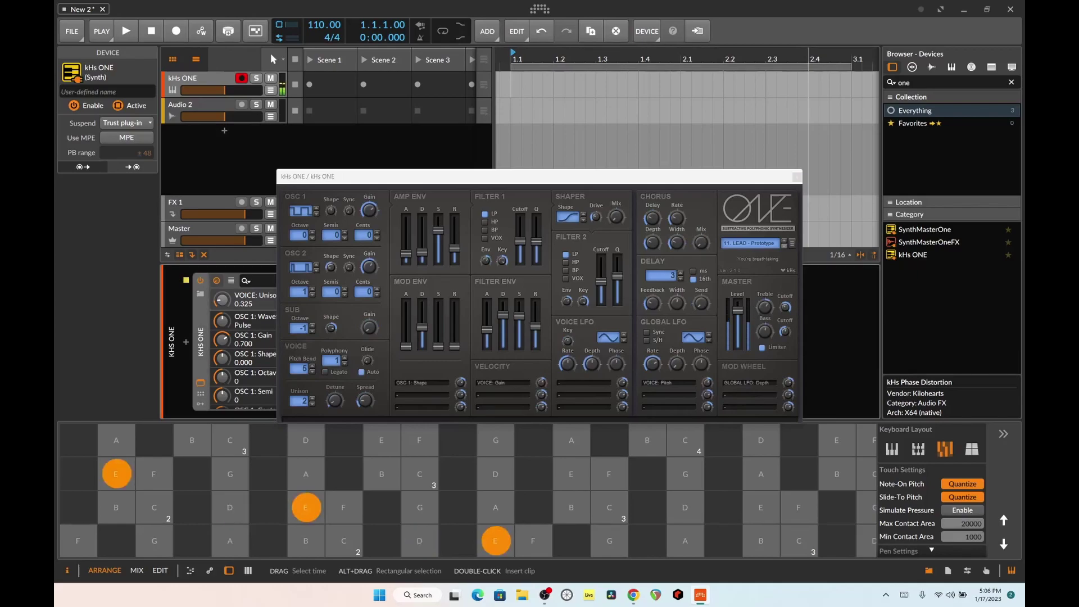
pyautogui.click(783, 245)
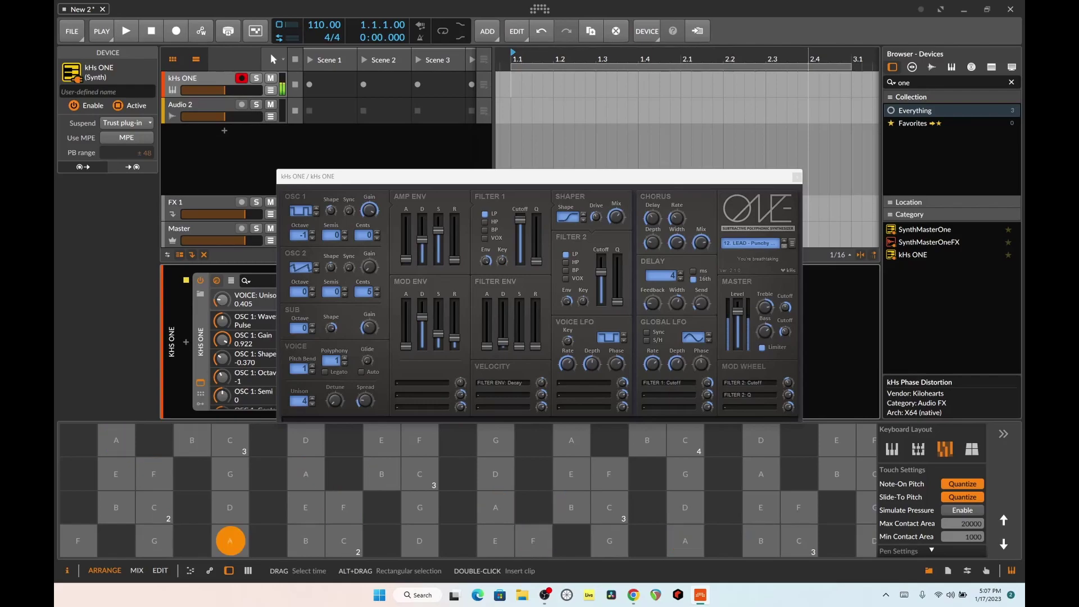
pyautogui.click(784, 245)
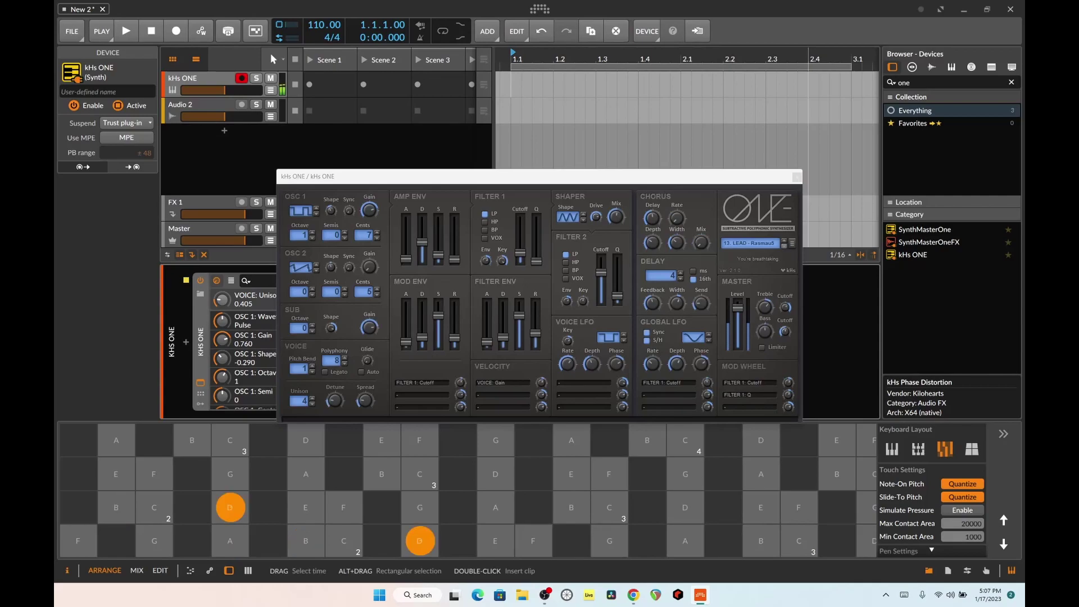
pyautogui.click(784, 246)
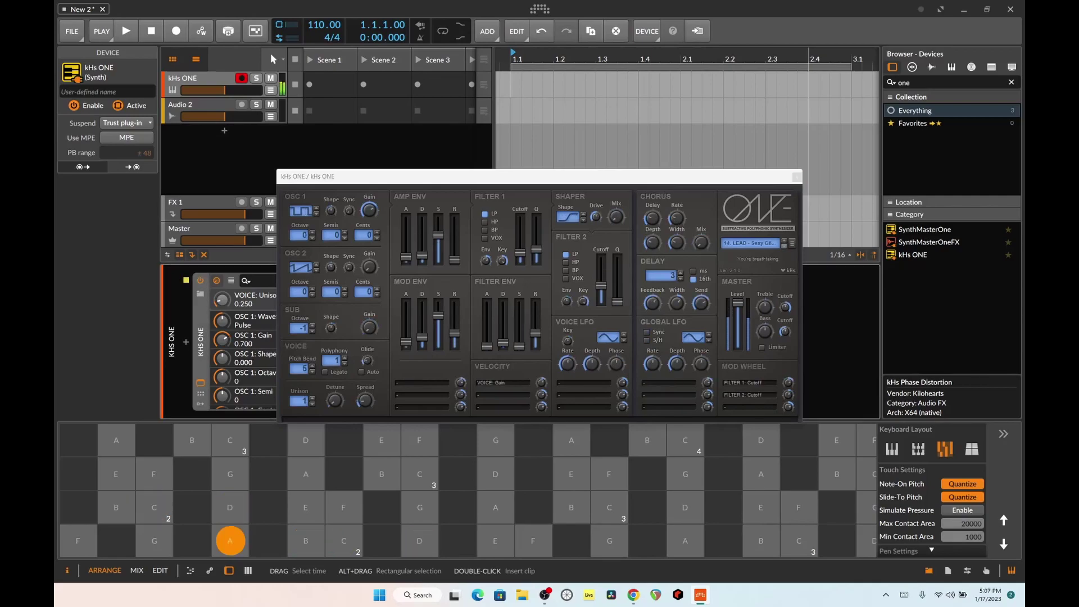
pyautogui.click(784, 245)
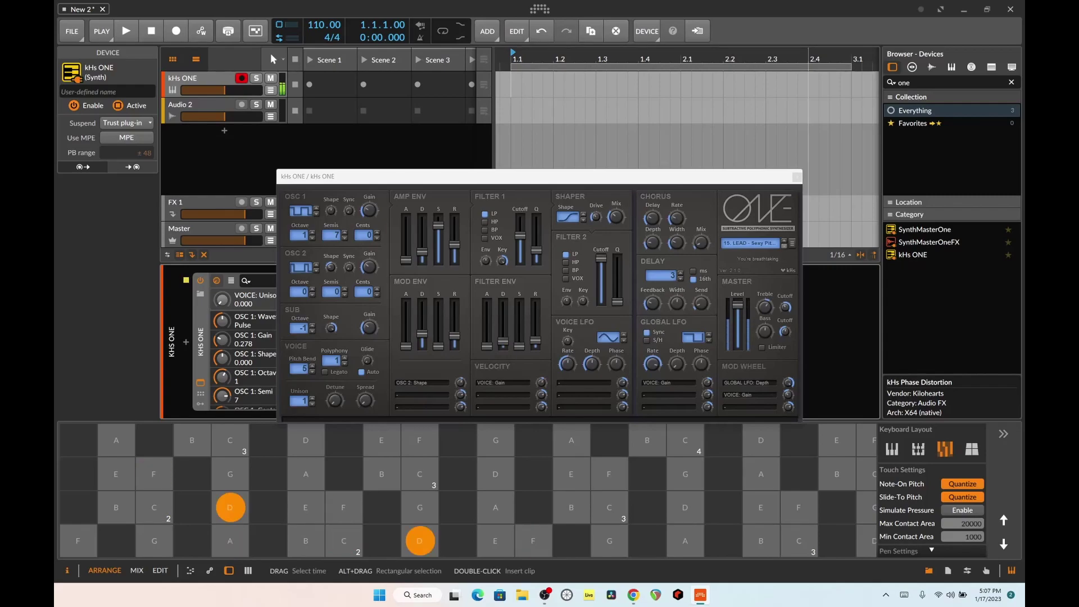
pyautogui.click(783, 246)
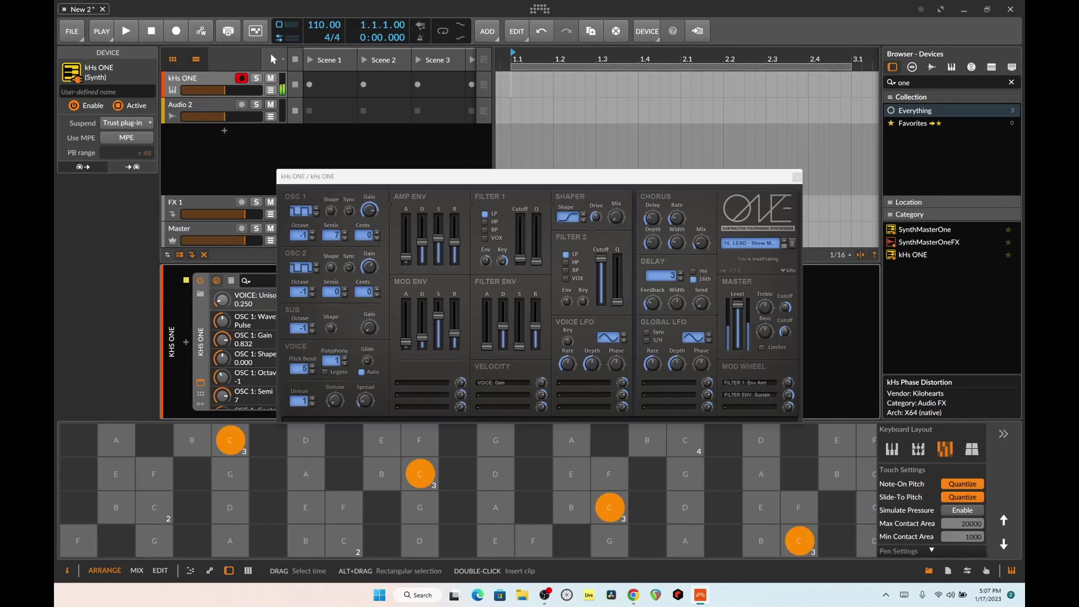
pyautogui.click(783, 247)
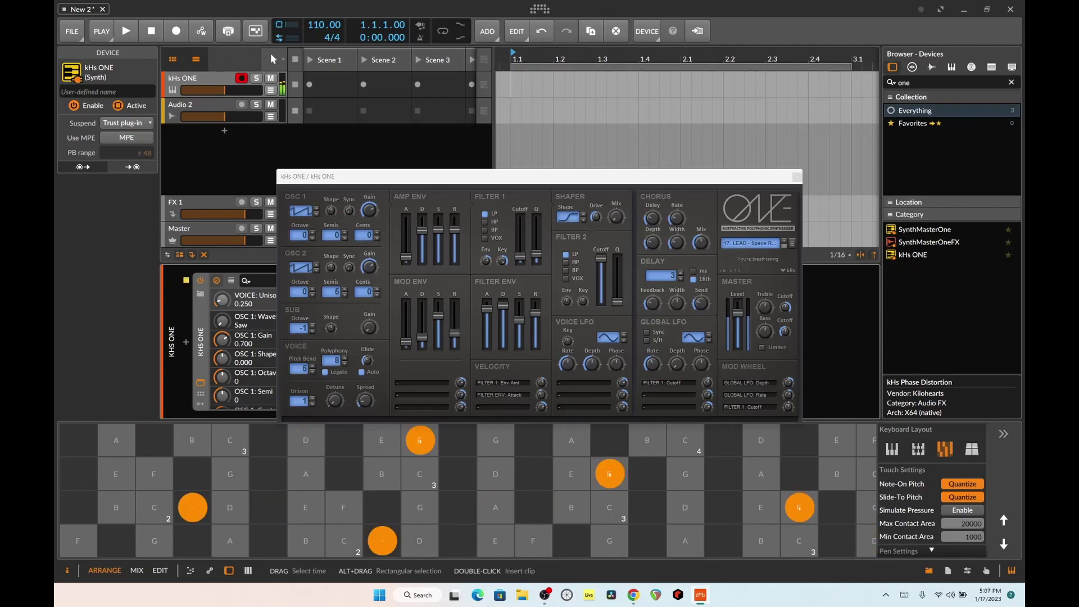
pyautogui.click(786, 247)
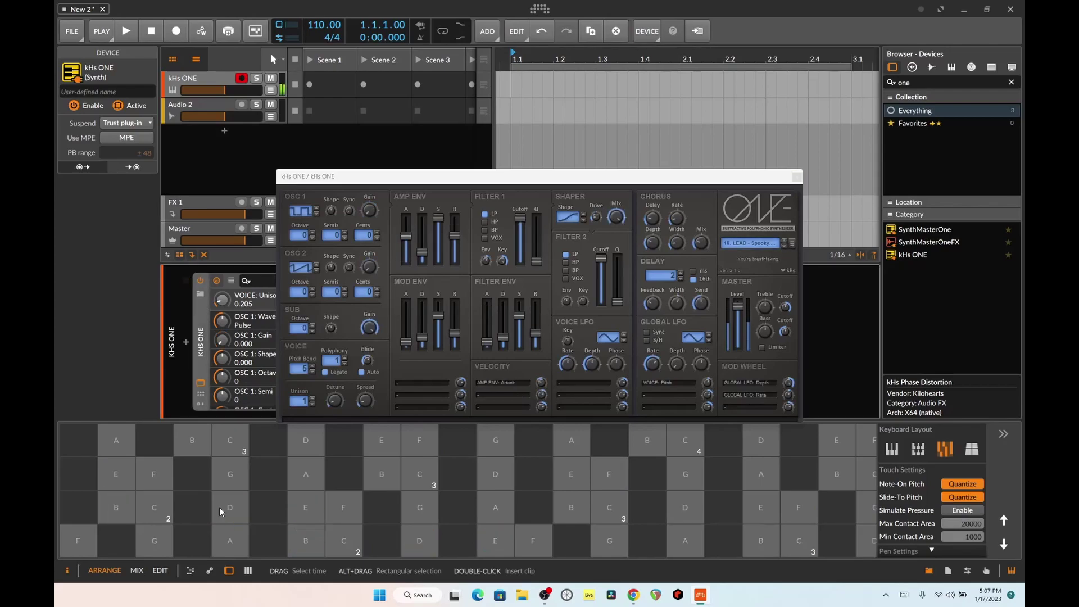
pyautogui.click(785, 246)
pyautogui.click(784, 246)
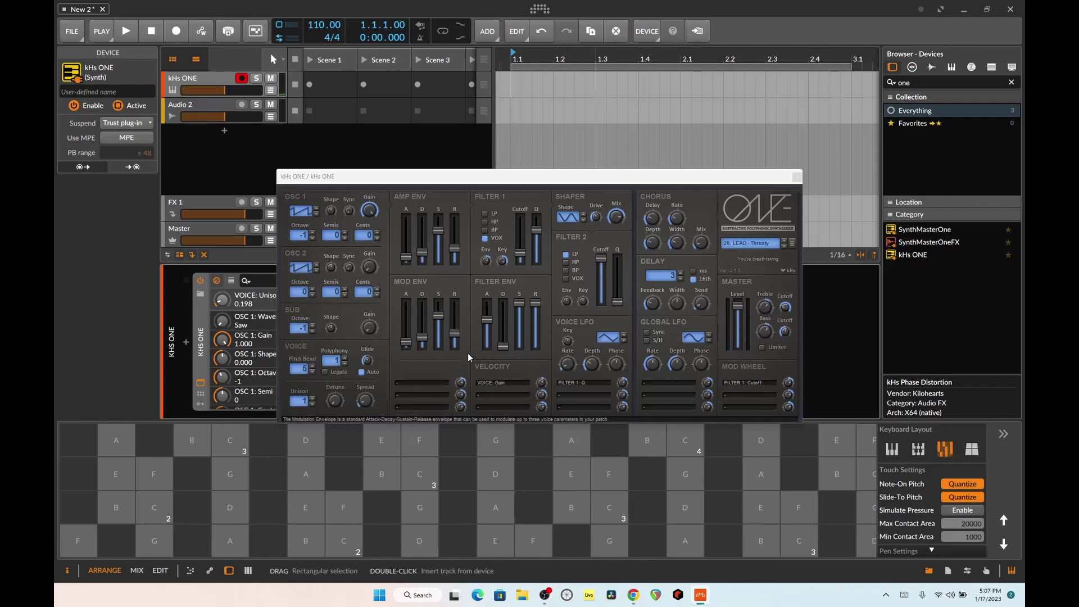
# Step: Compare other Filter 1 modes with VOX while playing notes, ending with the filter on VOX
pyautogui.click(490, 238)
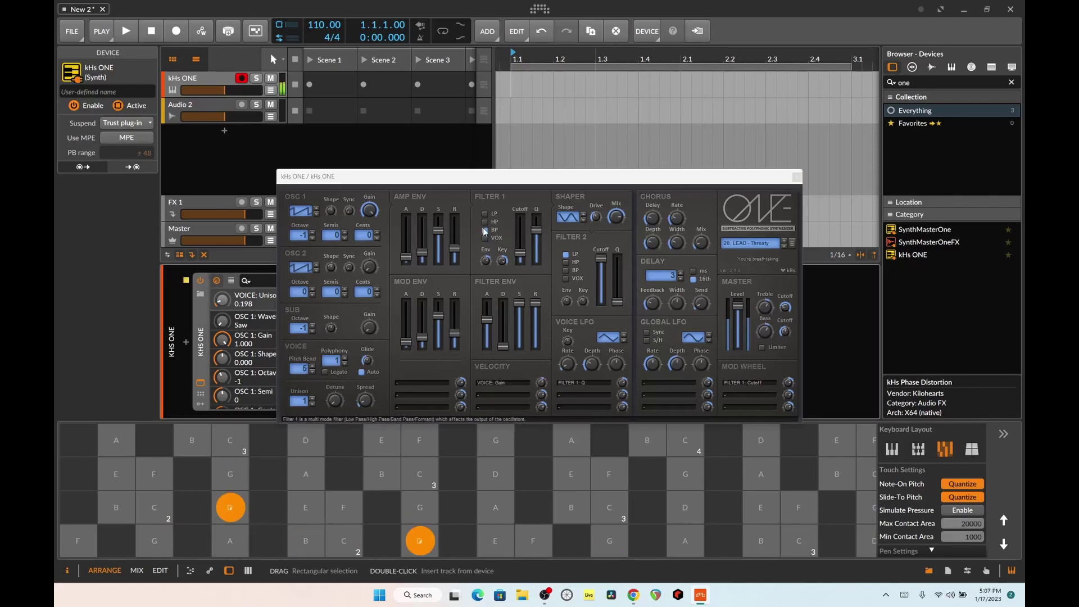
pyautogui.click(483, 223)
pyautogui.click(484, 223)
pyautogui.click(118, 482)
pyautogui.click(484, 238)
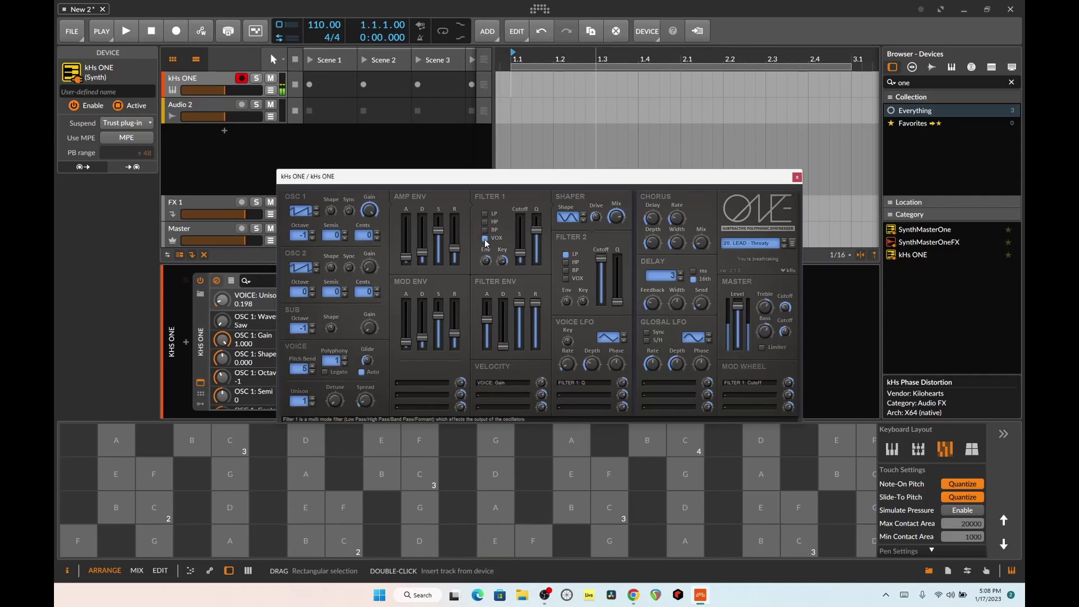
pyautogui.click(114, 483)
pyautogui.click(111, 485)
pyautogui.click(109, 487)
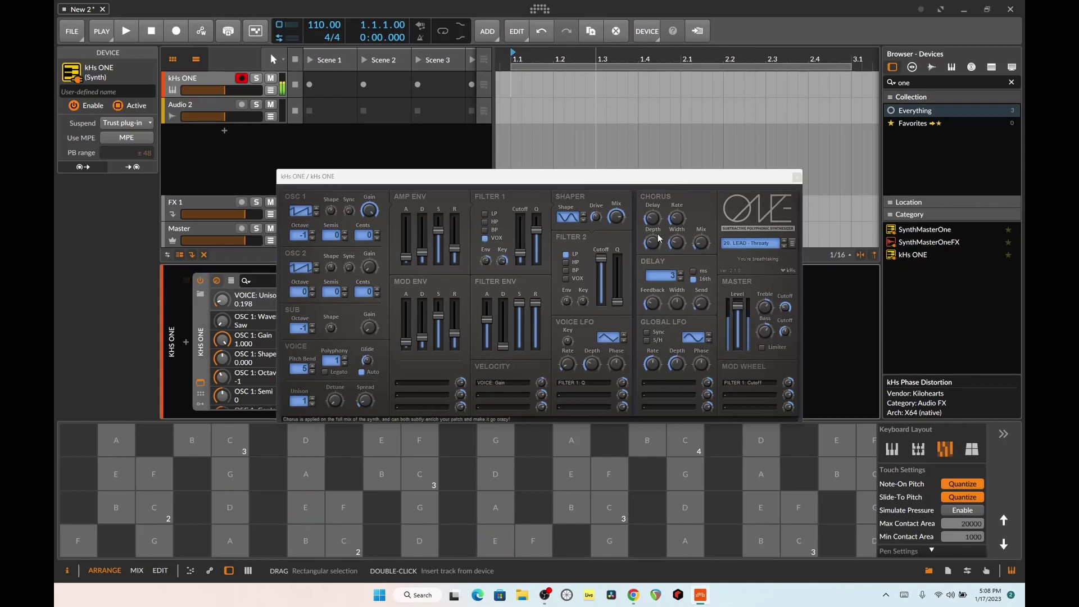
# Step: Load the PAD - Gryningstid preset, advance to PAD - Land of Sand, and play notes with each
pyautogui.click(780, 248)
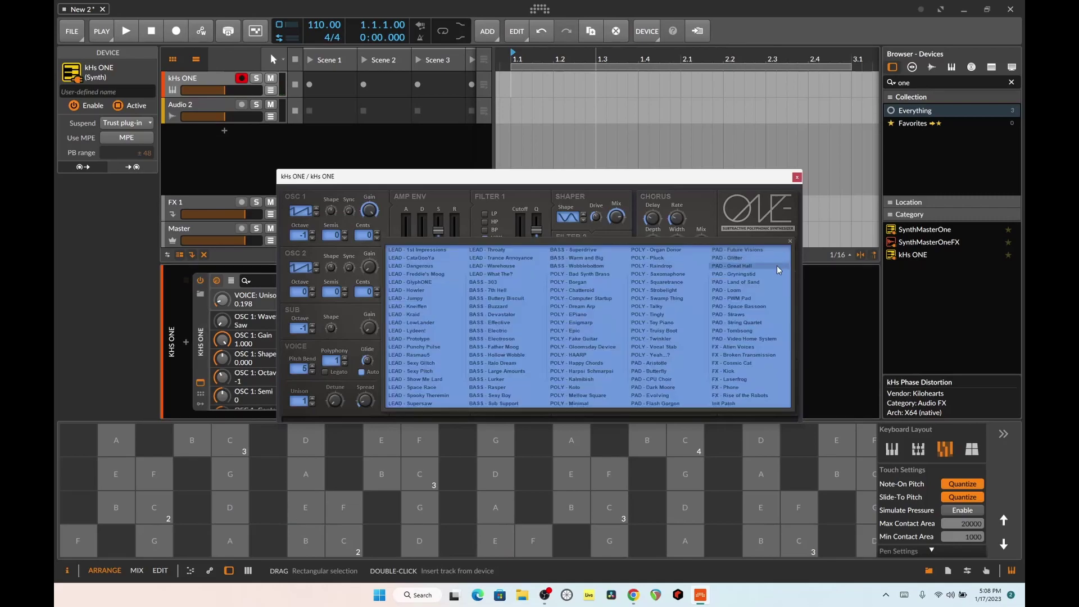
pyautogui.click(748, 274)
pyautogui.click(268, 507)
pyautogui.click(230, 507)
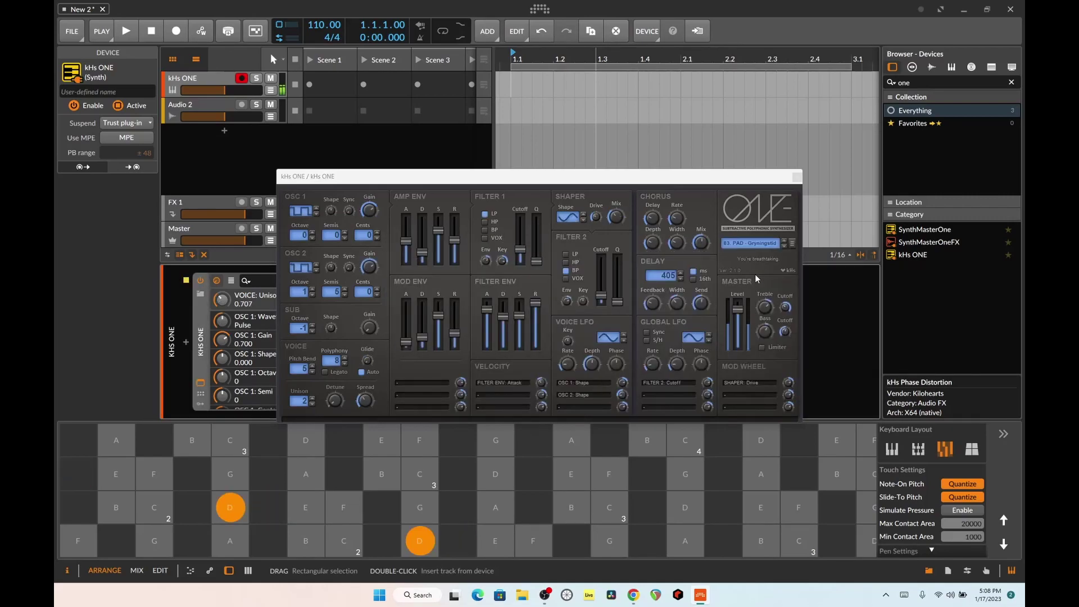
pyautogui.click(784, 246)
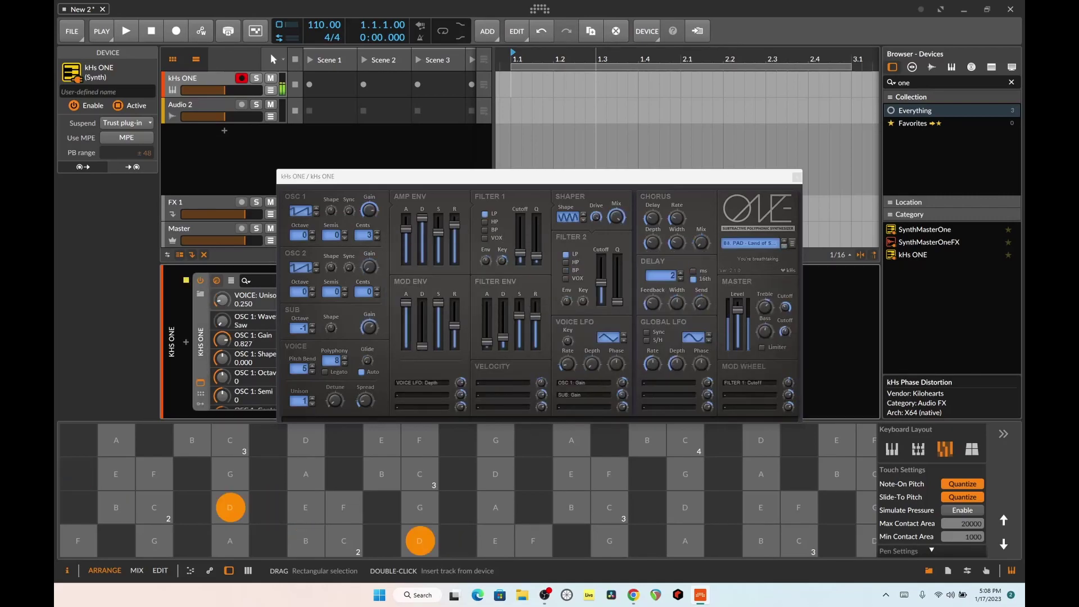
pyautogui.click(116, 508)
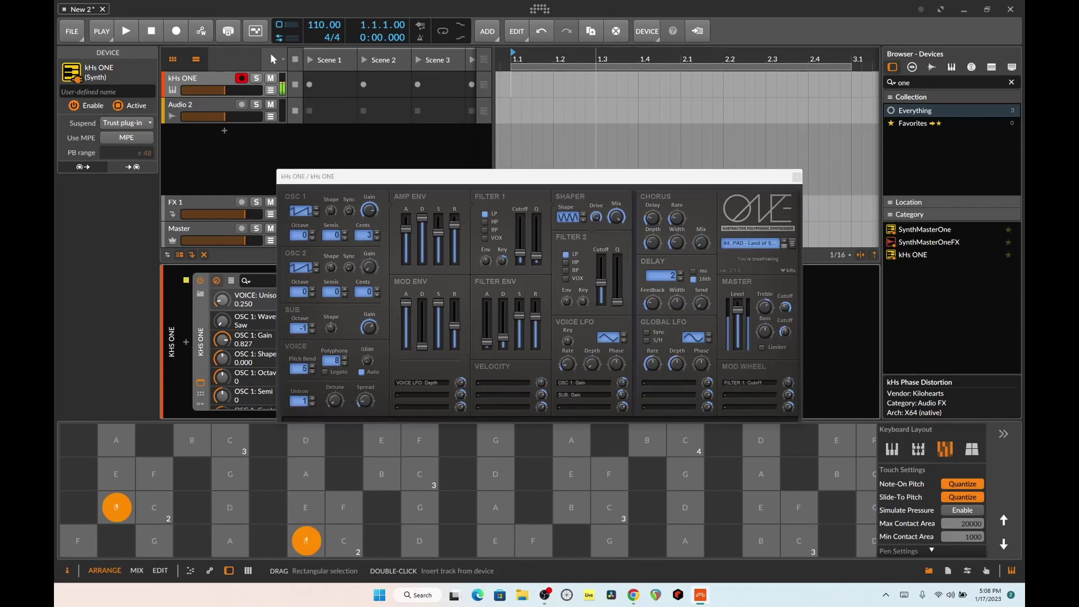
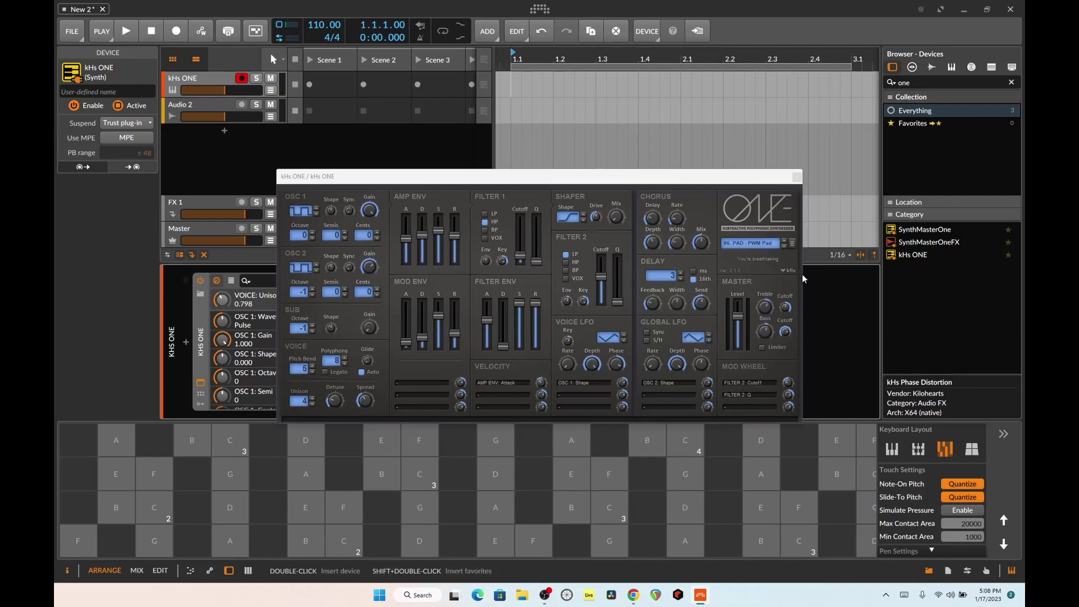
# Step: Advance through the pad presets from PAD - PWM Pad to PAD - String Quartet, auditioning them with test notes
pyautogui.click(784, 246)
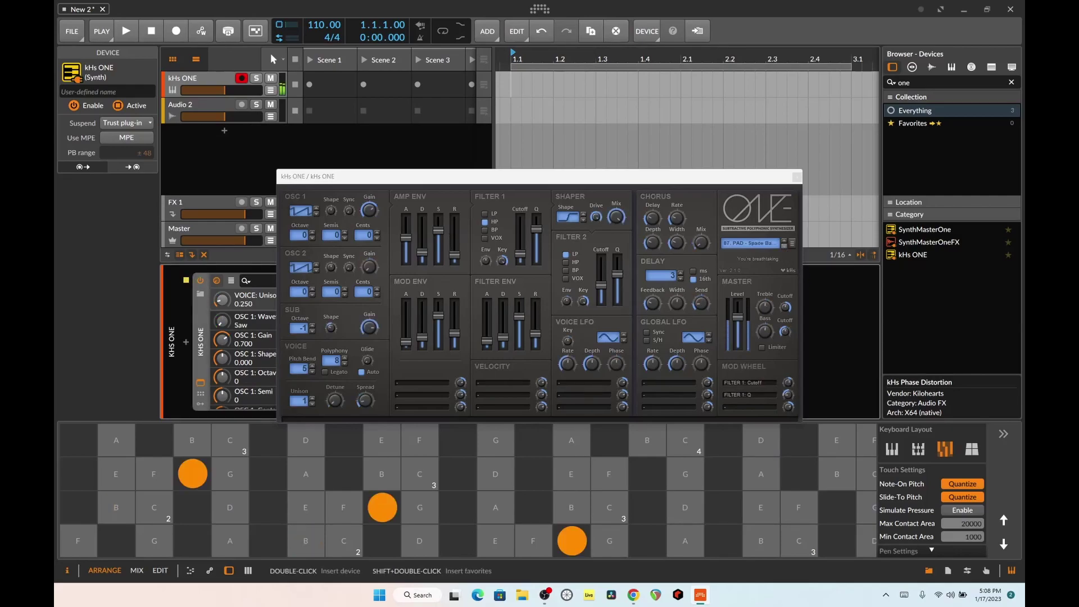
pyautogui.click(784, 245)
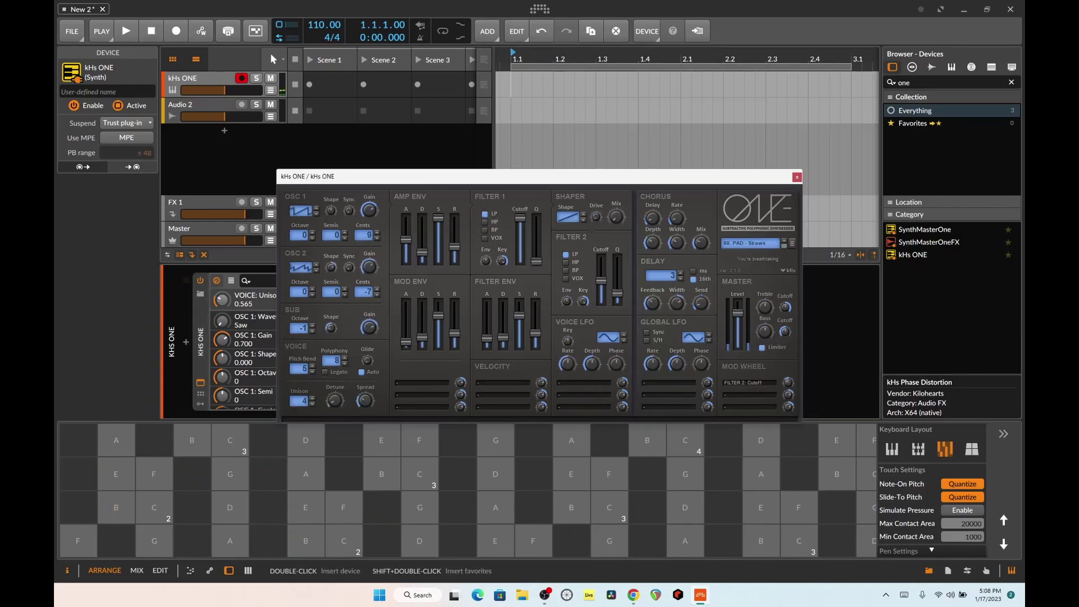
pyautogui.click(784, 245)
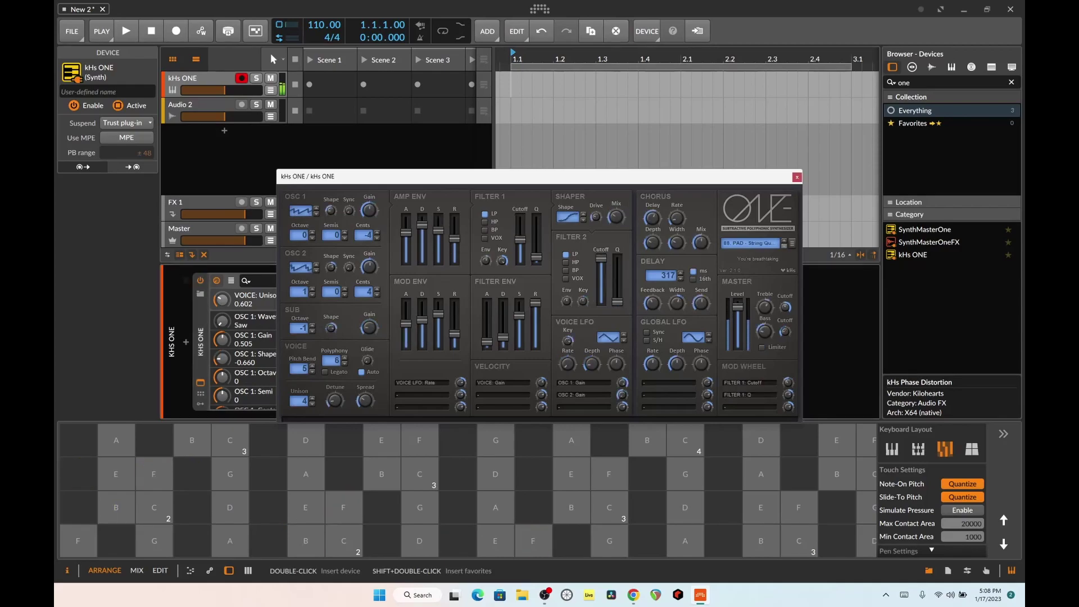
# Step: Load the POLY - Dream Arp preset and advance one at a time to POLY - Gloomsday Device, playing chords to audition them
pyautogui.click(771, 248)
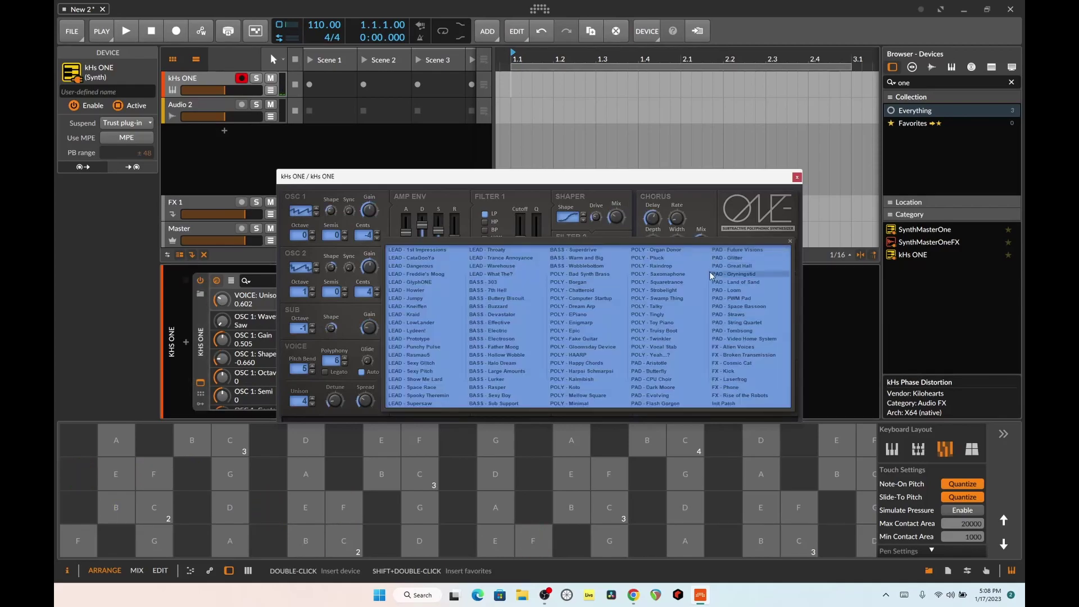
pyautogui.click(565, 316)
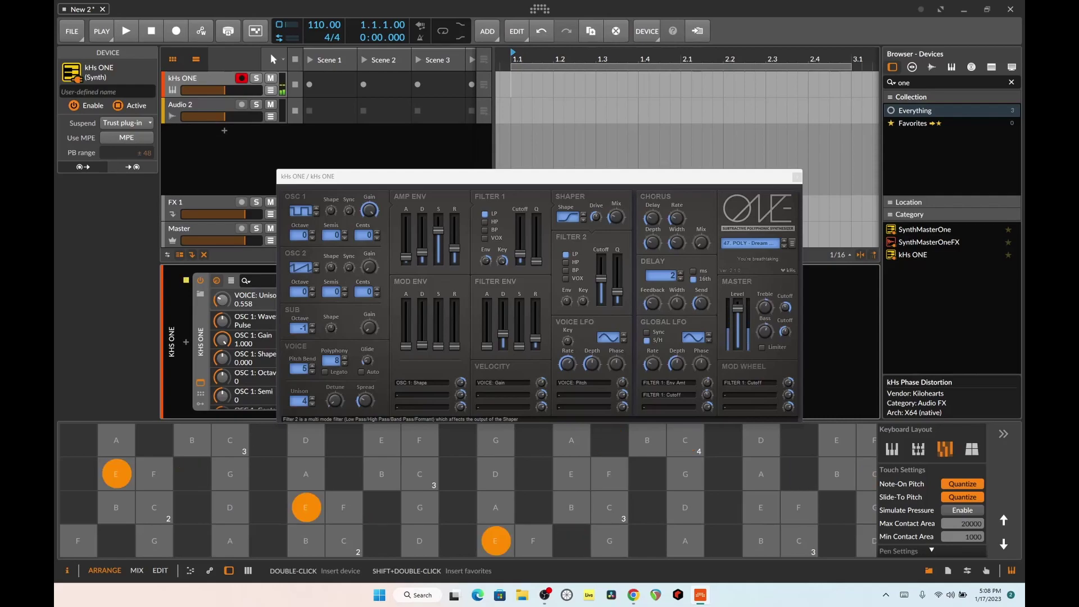
pyautogui.click(784, 246)
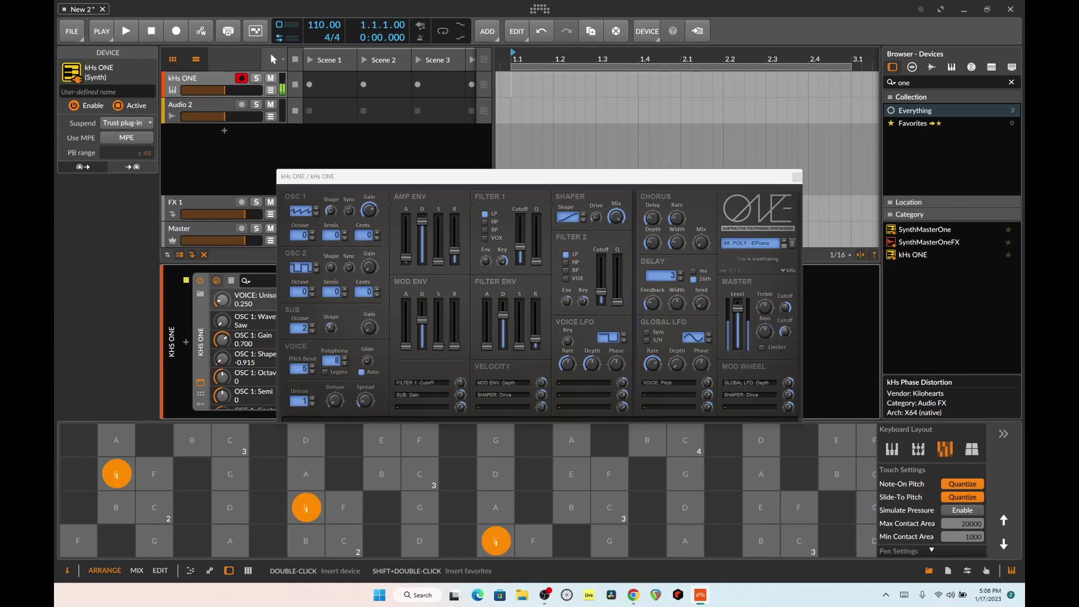
pyautogui.click(784, 246)
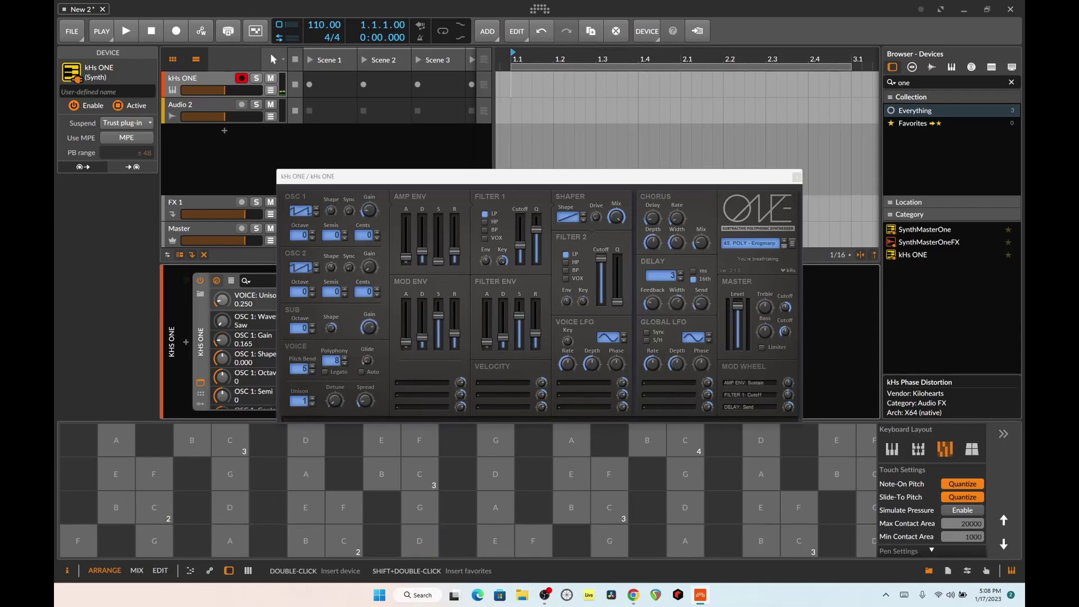
pyautogui.click(785, 246)
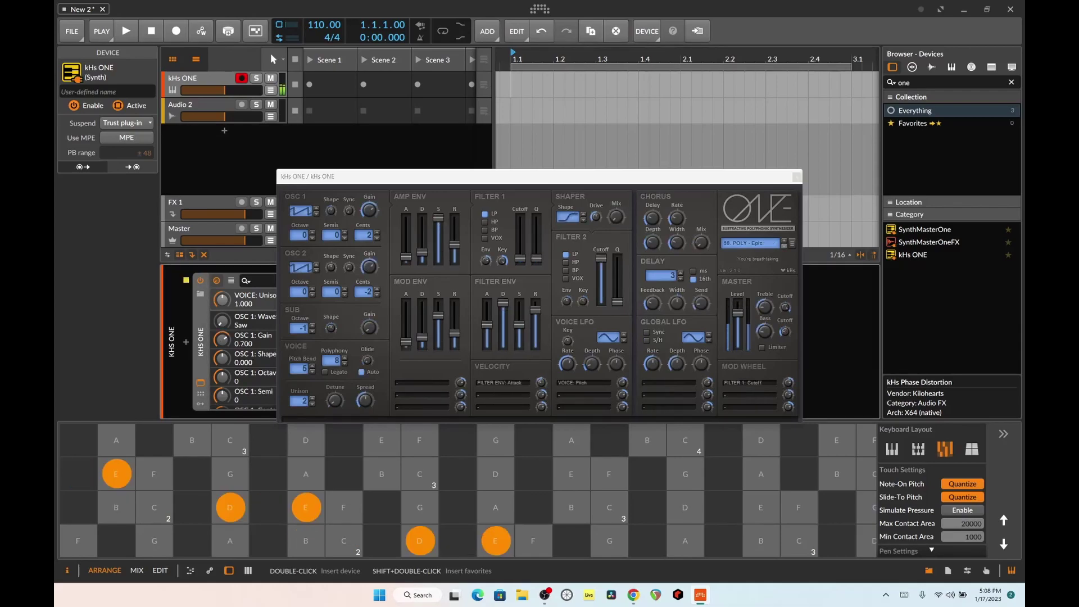
pyautogui.click(784, 247)
pyautogui.click(785, 246)
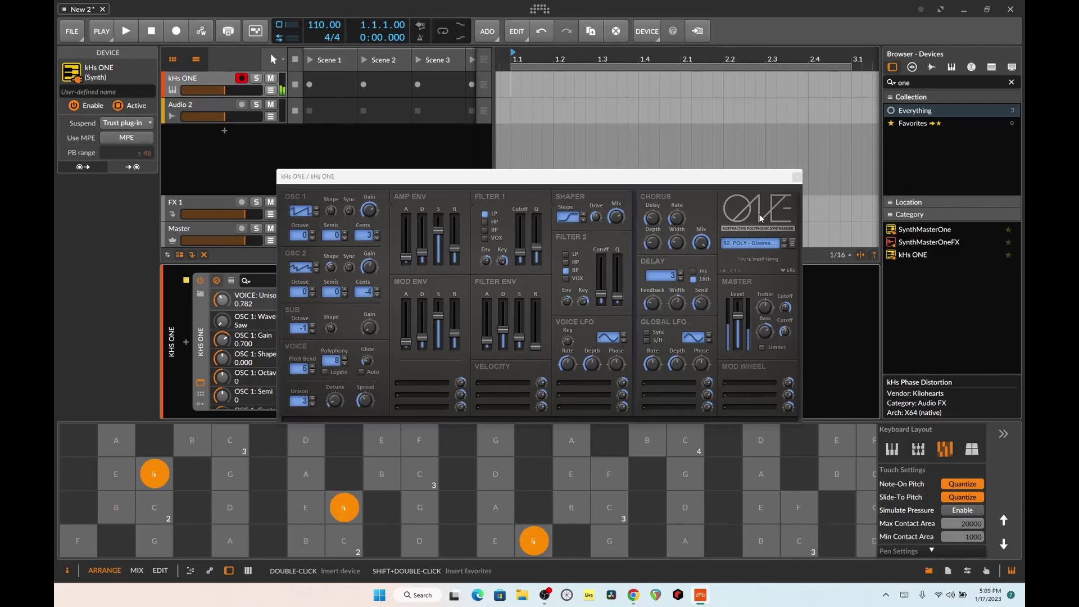
# Step: Load a bass preset just before BASS - Father Mong and advance one at a time to BASS - Lurker, playing test notes
pyautogui.click(749, 243)
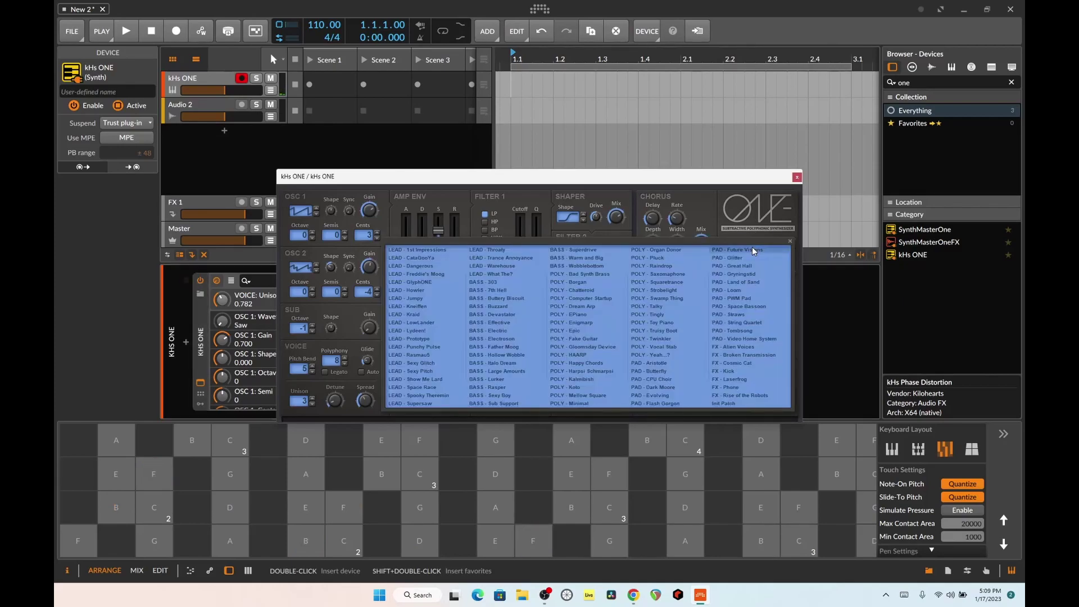
pyautogui.click(473, 339)
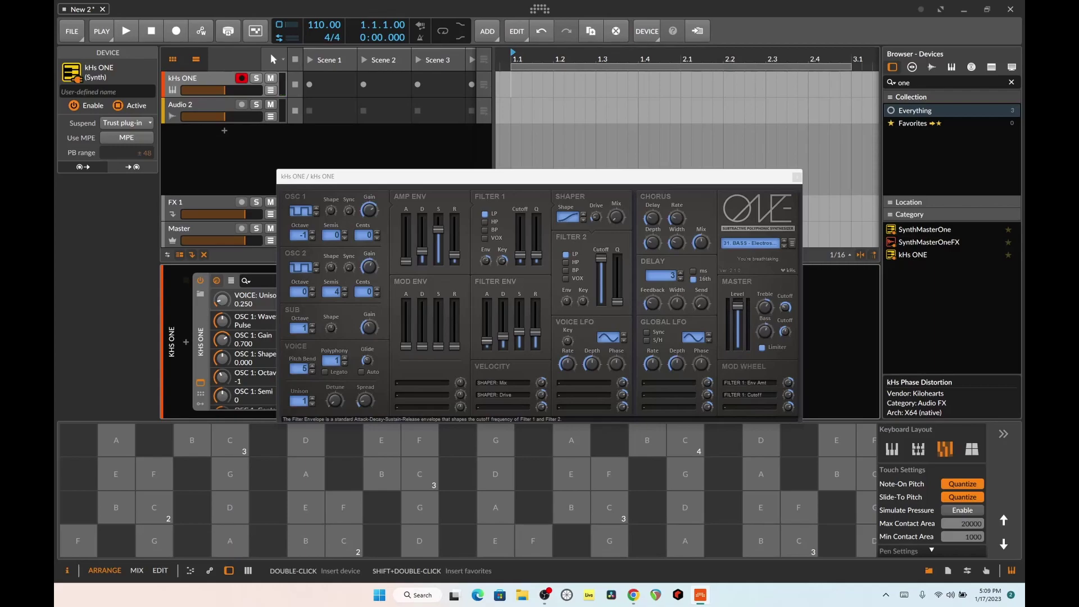
pyautogui.click(782, 251)
pyautogui.click(784, 246)
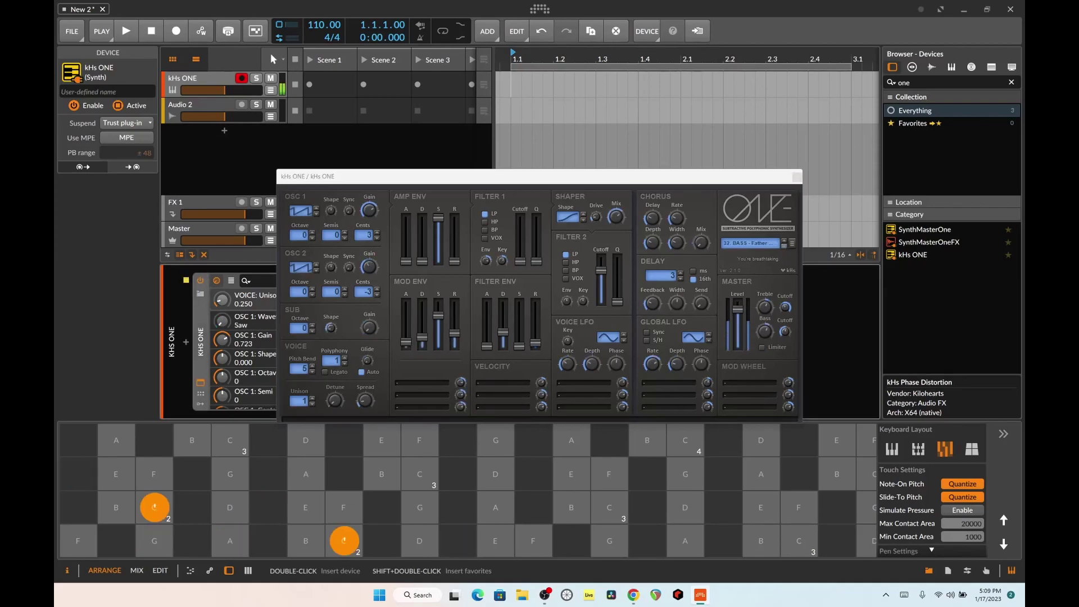
pyautogui.click(784, 246)
pyautogui.click(784, 246)
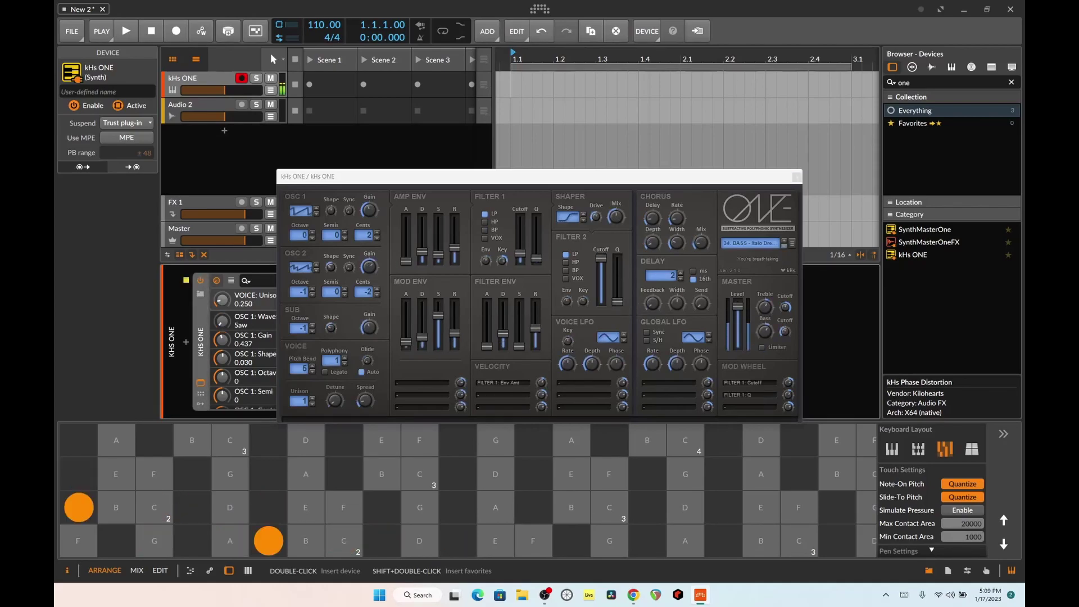
pyautogui.click(784, 246)
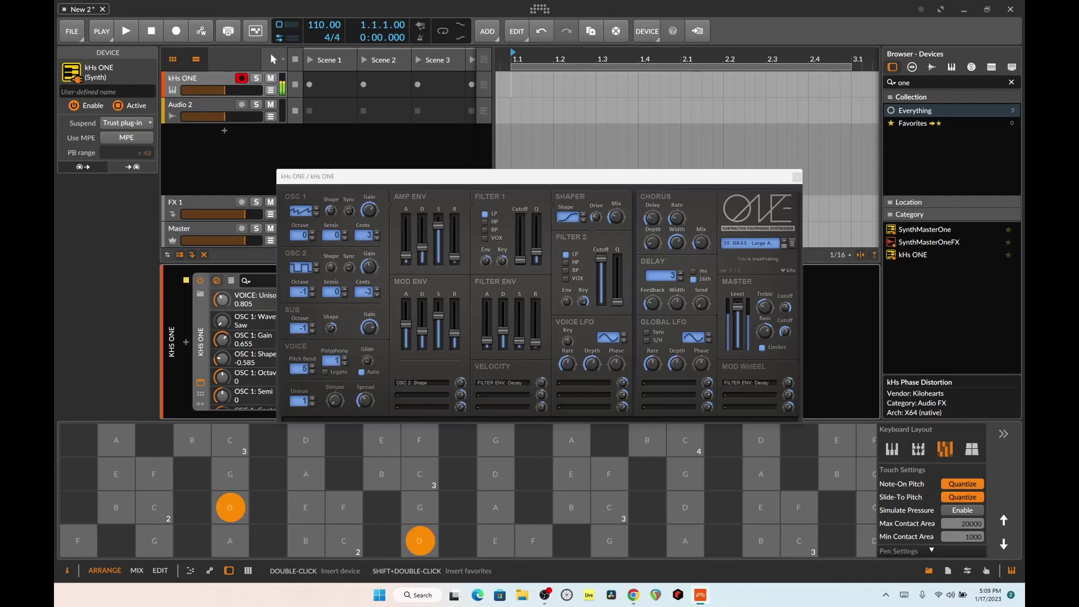
pyautogui.click(784, 246)
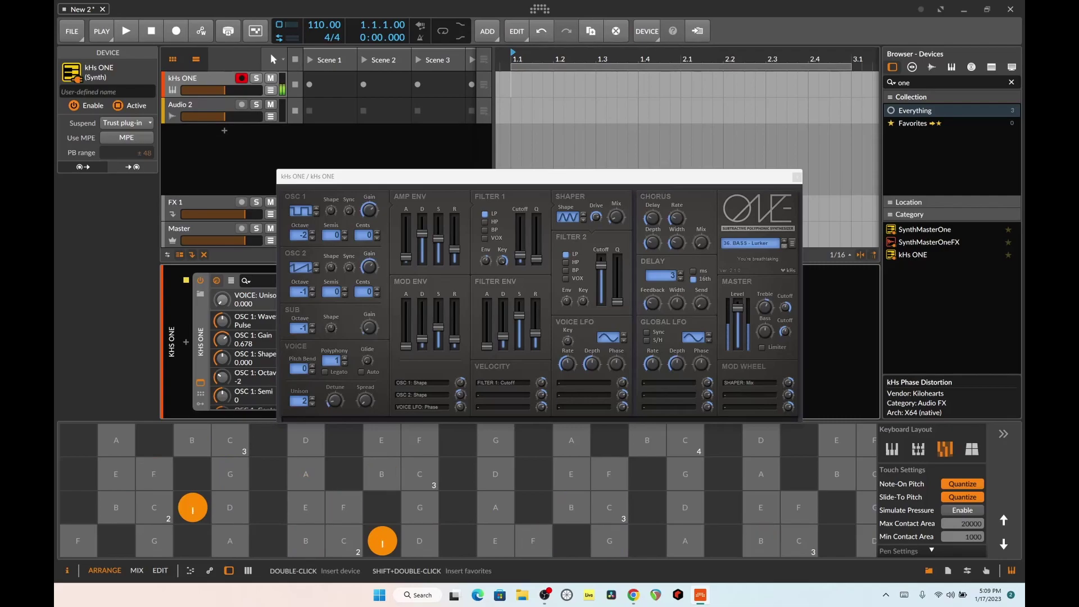
# Step: Switch Filter 2 to VOX mode and adjust its Q and cutoff while notes play
pyautogui.click(567, 278)
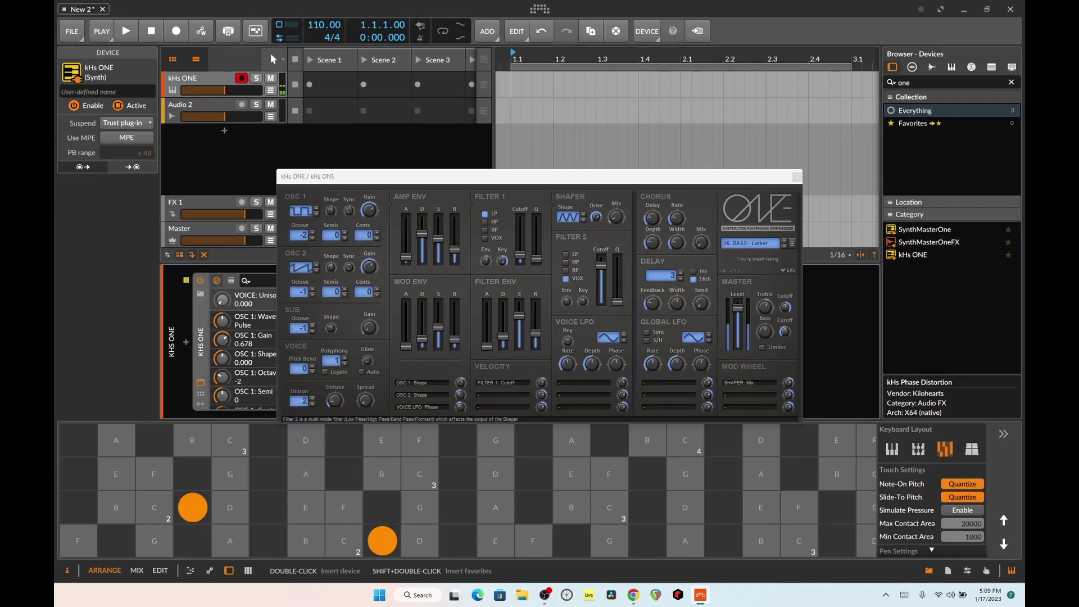
pyautogui.moveTo(624, 301); pyautogui.dragTo(602, 282)
pyautogui.click(604, 270)
# Step: Raise the Filter Env attack and release, and set the velocity amount for Filter 1 cutoff to 0.665, testing with notes
pyautogui.moveTo(487, 345); pyautogui.dragTo(535, 321)
pyautogui.click(392, 550)
pyautogui.moveTo(541, 382); pyautogui.dragTo(542, 387)
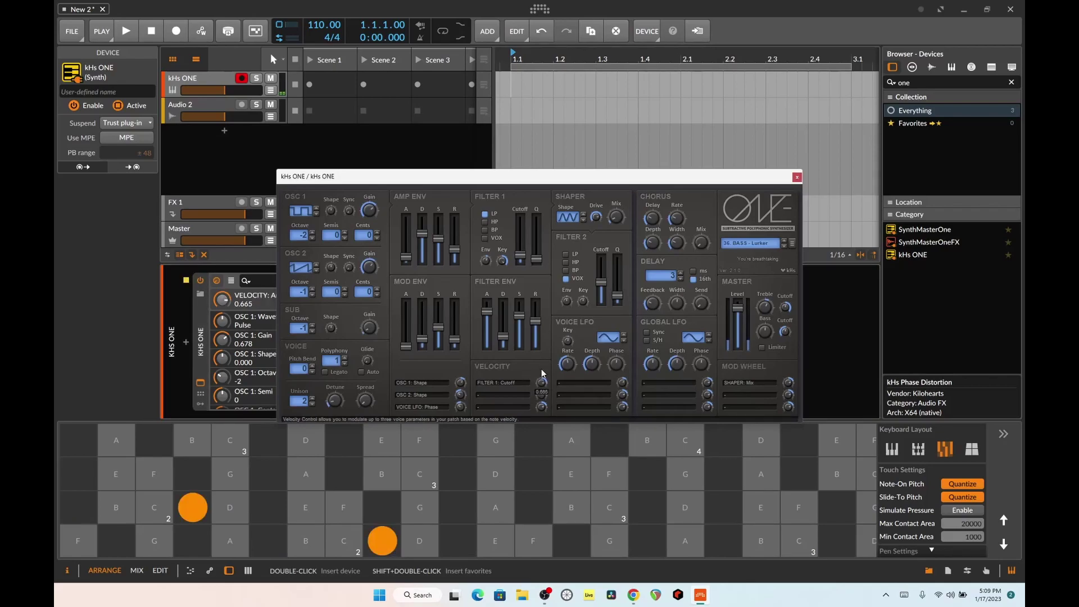
pyautogui.click(458, 540)
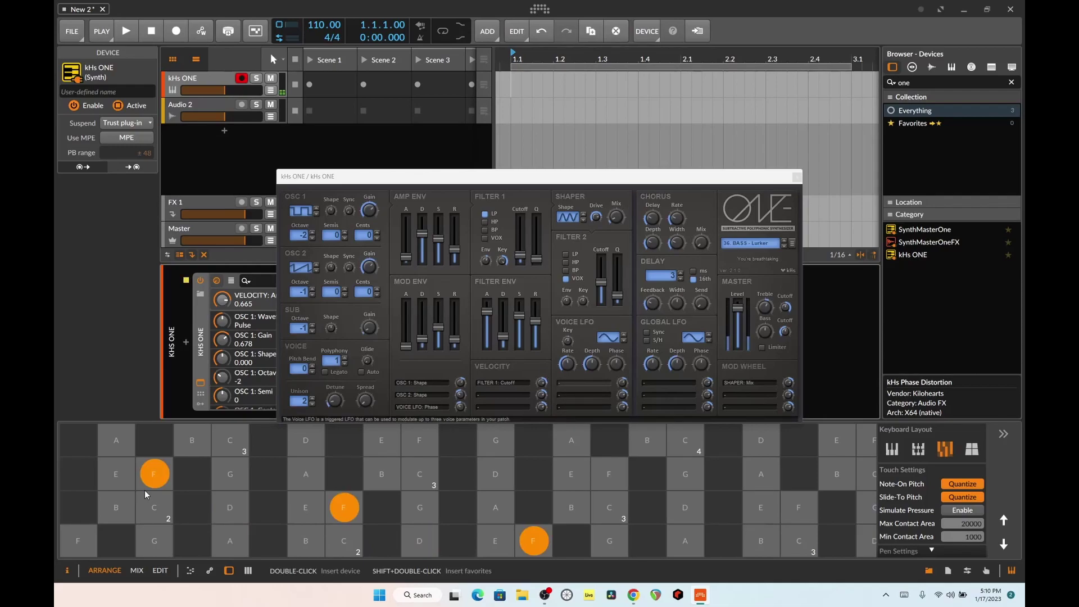
# Step: Route the Voice LFO to Filter 2 Q, setting the LFO rate to 0.65 Hz and raising its depth
pyautogui.click(585, 383)
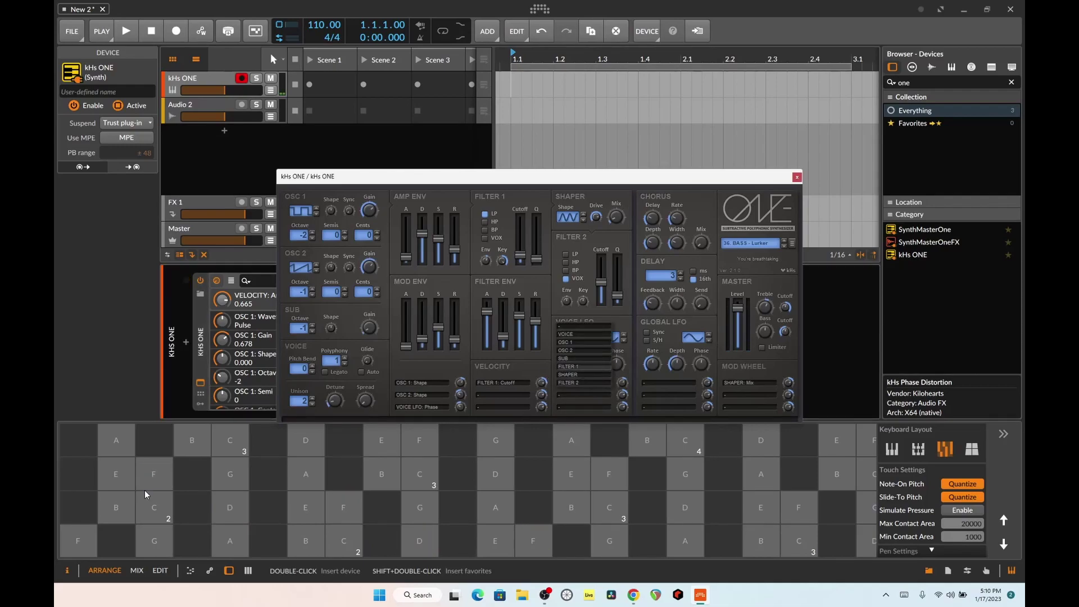
pyautogui.moveTo(582, 383)
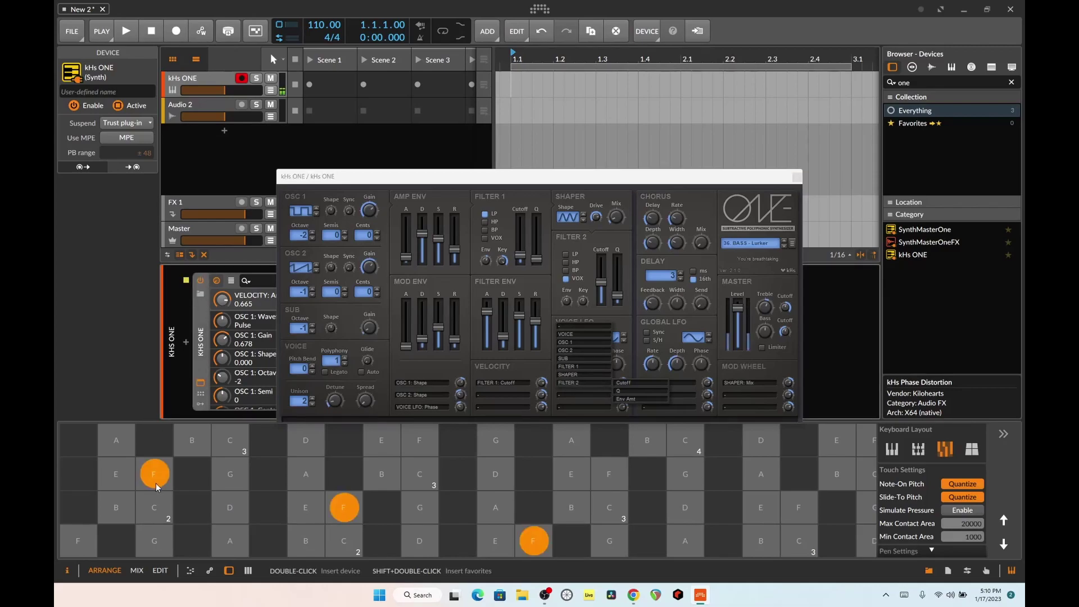
pyautogui.click(627, 391)
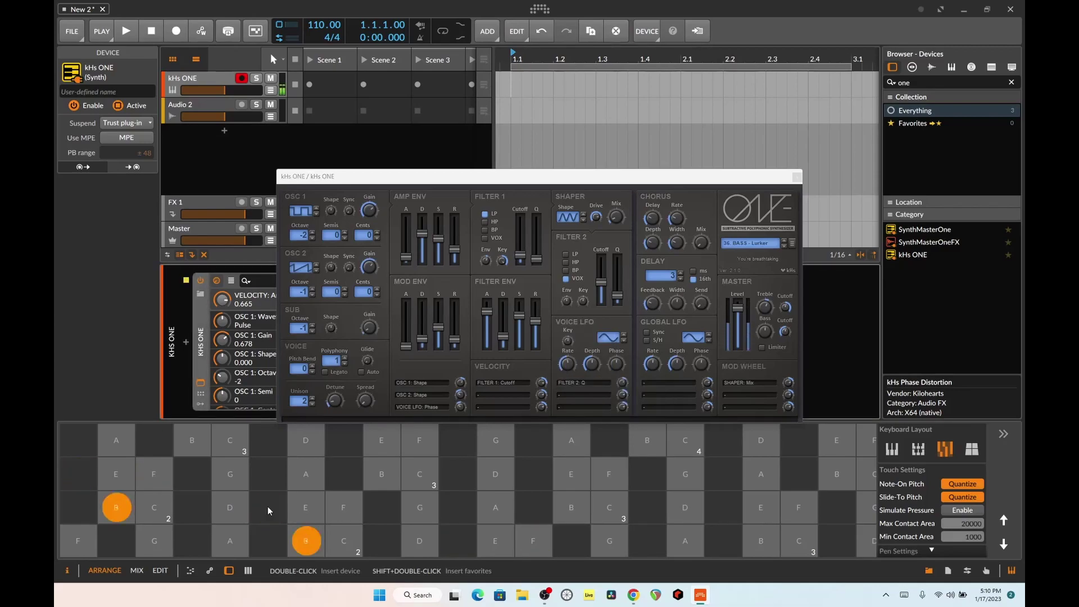
pyautogui.moveTo(570, 366); pyautogui.dragTo(570, 382)
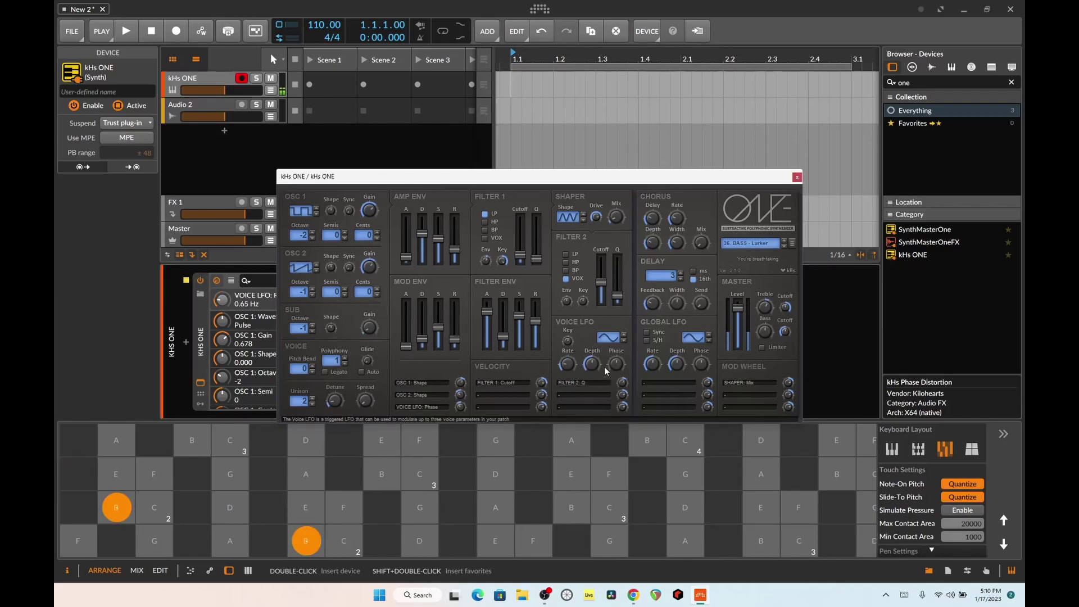
pyautogui.moveTo(592, 366)
pyautogui.mouseDown()
pyautogui.moveTo(590, 342)
pyautogui.moveTo(599, 347)
pyautogui.moveTo(571, 351)
pyautogui.moveTo(570, 364)
pyautogui.mouseUp()
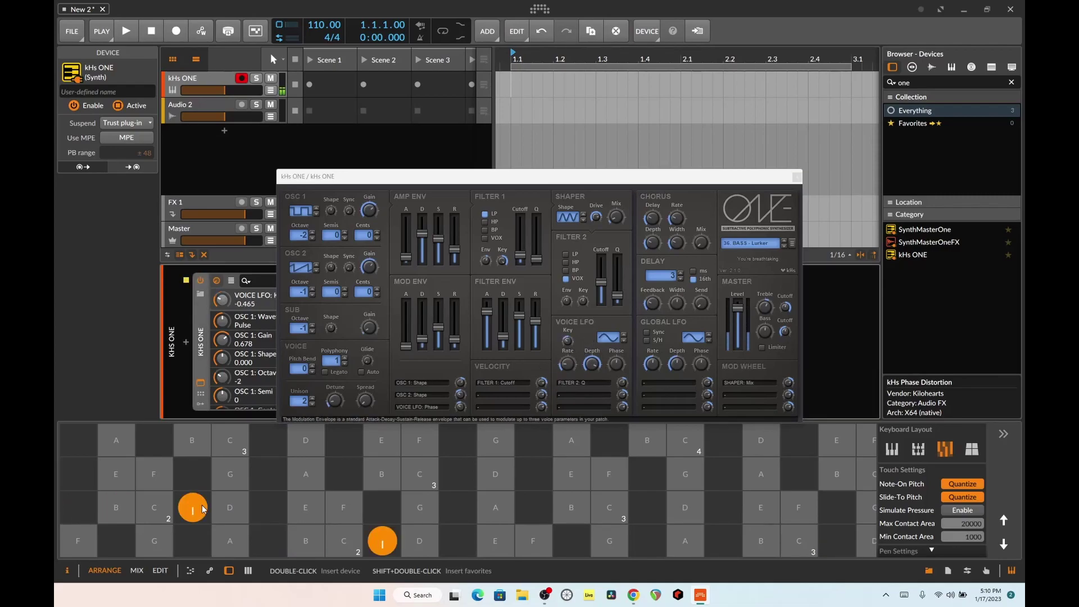
# Step: Reassign the third Mod Env modulation slot from Voice LFO phase to Filter 2 Cutoff
pyautogui.click(441, 407)
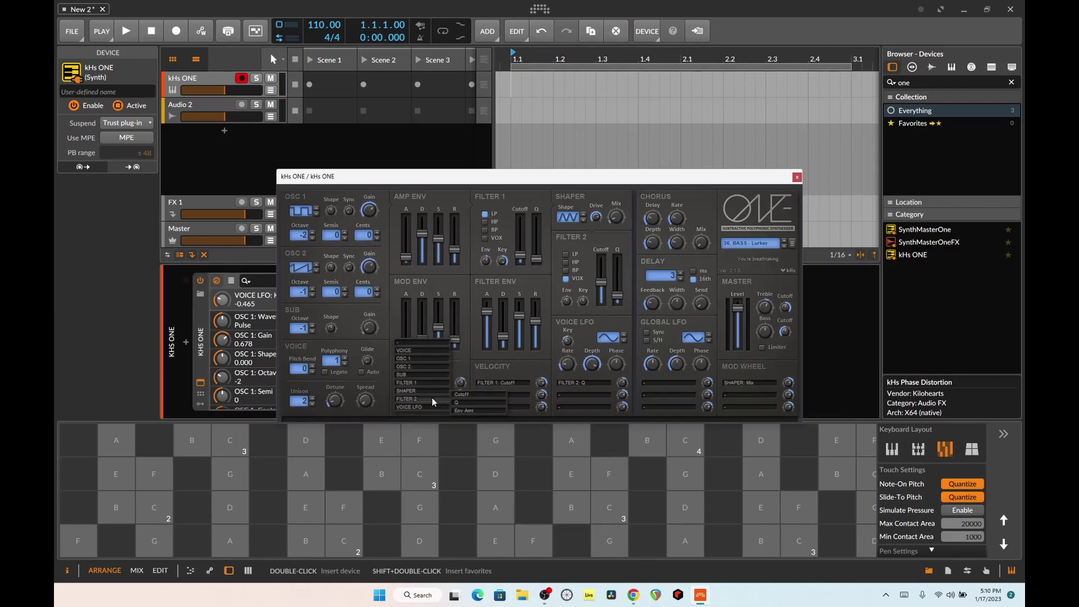
pyautogui.click(470, 400)
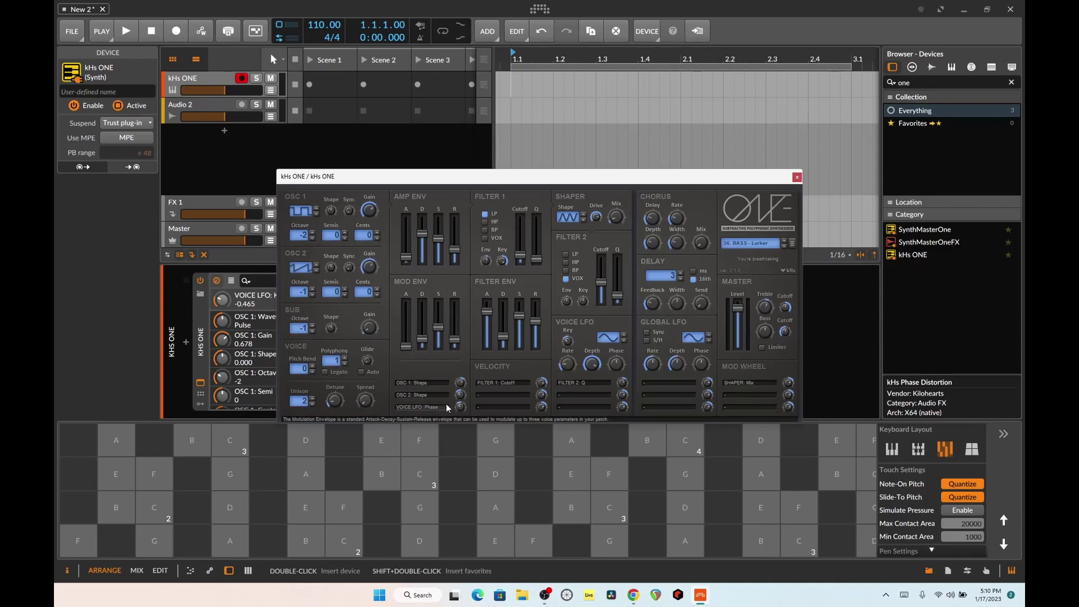
pyautogui.click(443, 407)
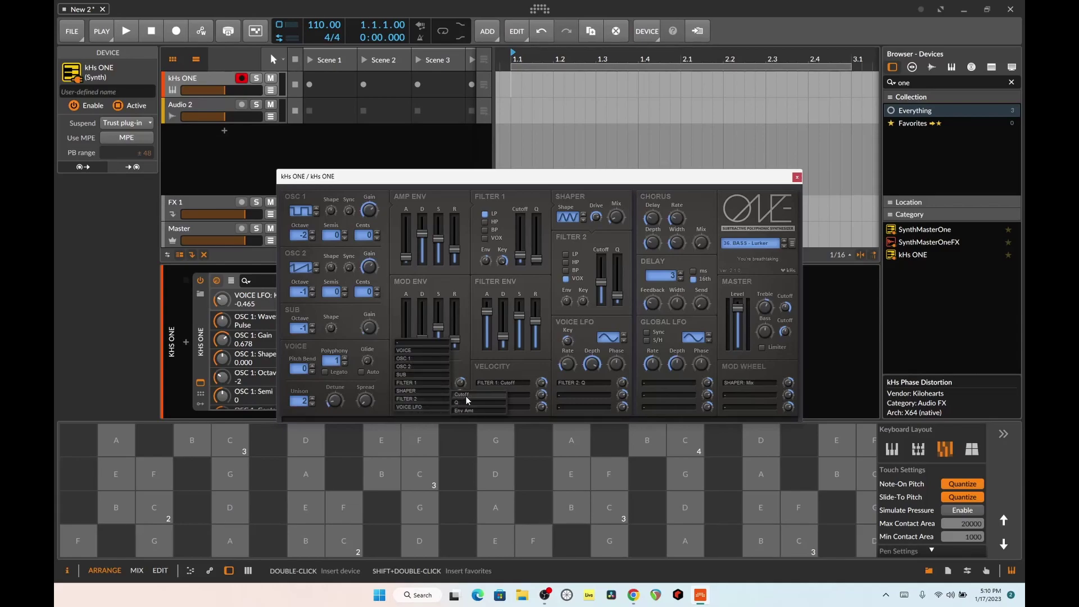
pyautogui.click(465, 395)
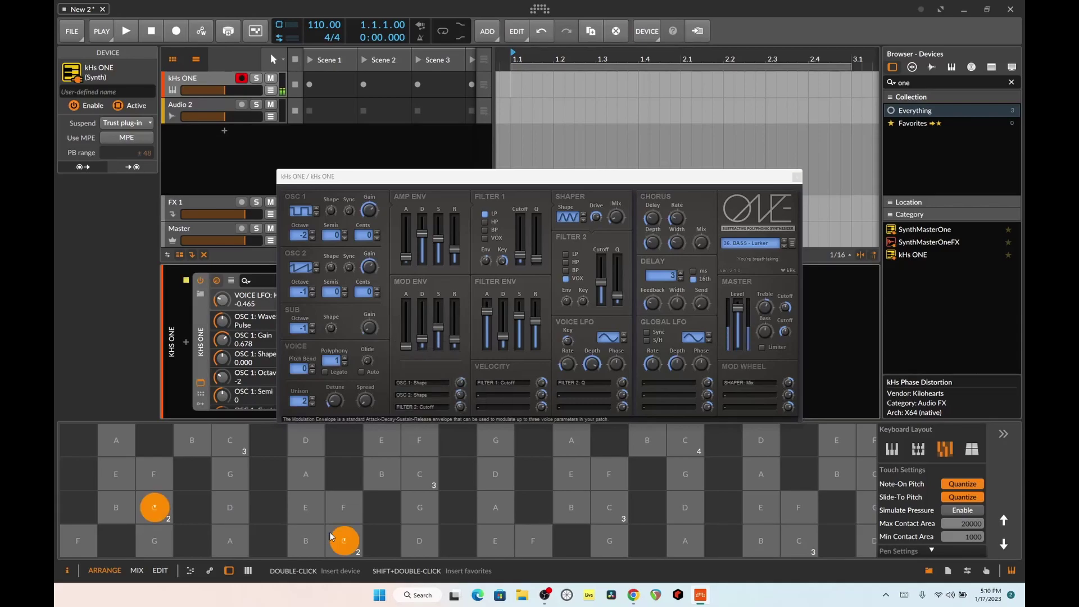
# Step: Set Filter 2 cutoff to 1.000 and try different Mod Env attack times with test notes, ending at 1.000
pyautogui.click(406, 345)
pyautogui.moveTo(405, 346); pyautogui.dragTo(406, 315)
pyautogui.click(419, 541)
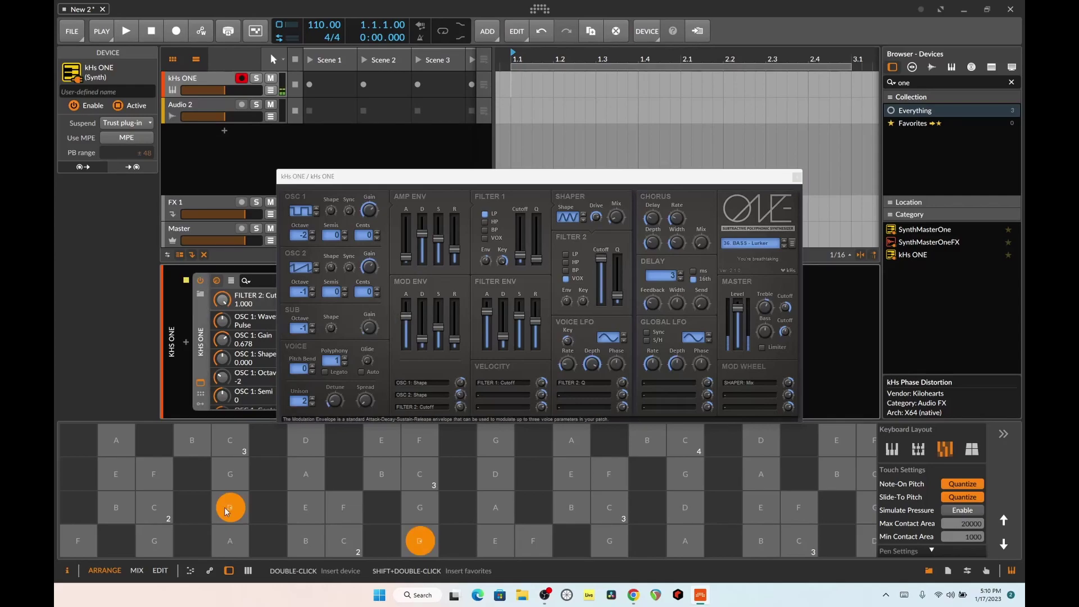
pyautogui.moveTo(406, 316); pyautogui.dragTo(406, 334)
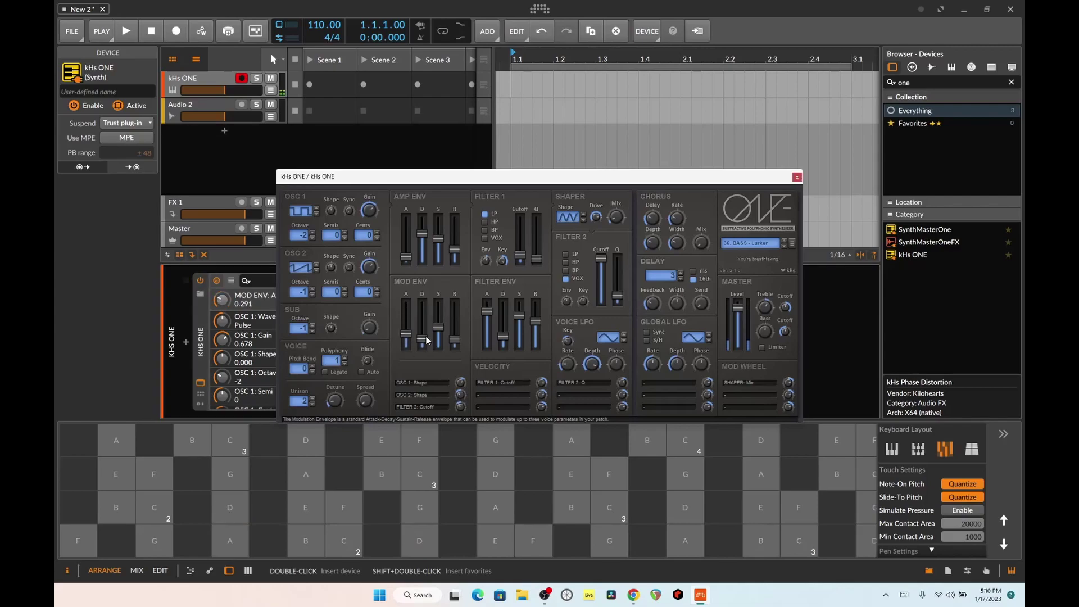
pyautogui.click(234, 518)
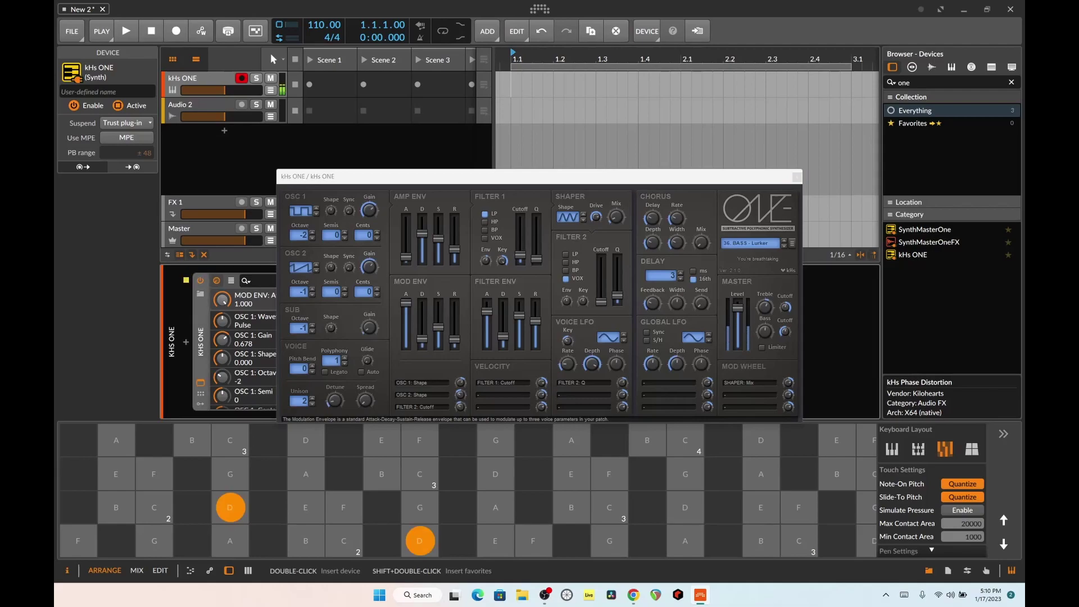
# Step: Raise the Mod Env release, set Filter Env attack to 1.000 and release to 0.279, and set Filter 1 cutoff to 0.698
pyautogui.moveTo(454, 340); pyautogui.dragTo(486, 301)
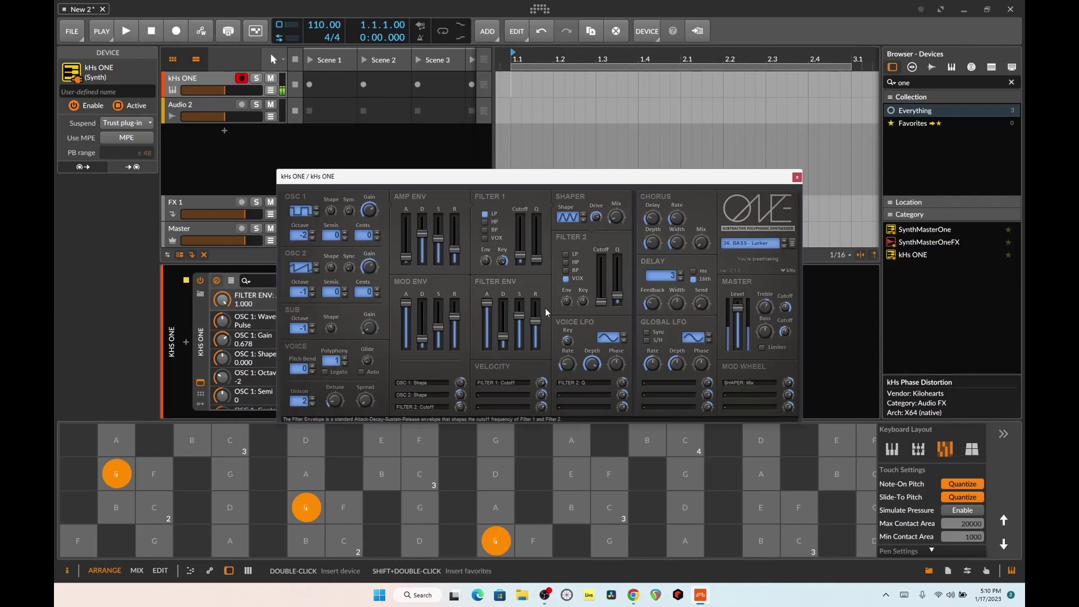
pyautogui.moveTo(536, 326); pyautogui.dragTo(539, 338)
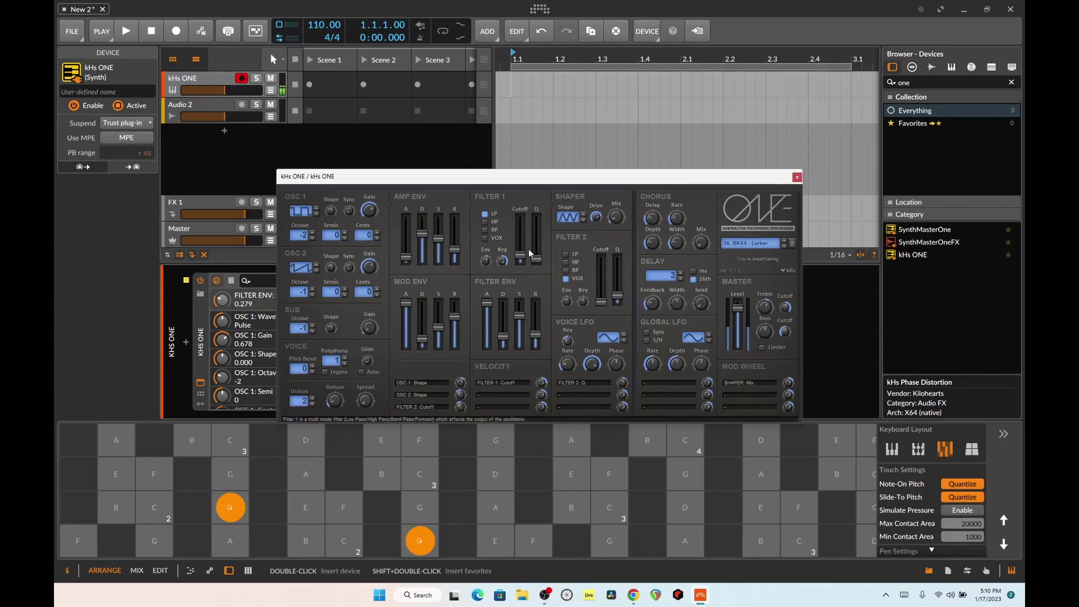
pyautogui.moveTo(521, 256); pyautogui.dragTo(523, 235)
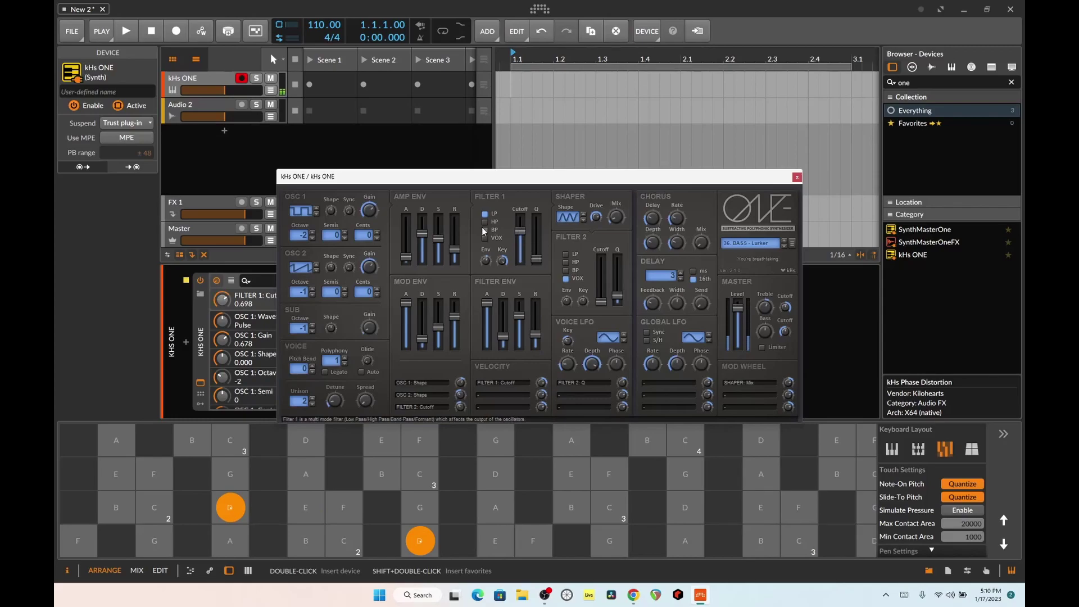
pyautogui.click(127, 502)
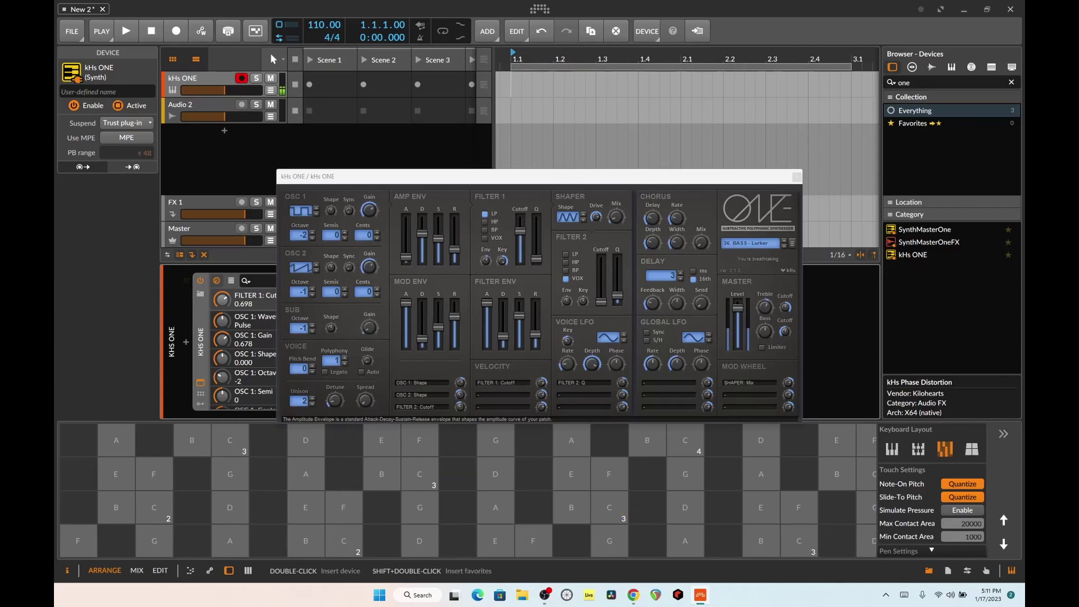
# Step: Sync the Global LFO with S/H enabled, using a square waveform and a rate of 1/1D
pyautogui.click(646, 333)
pyautogui.click(709, 334)
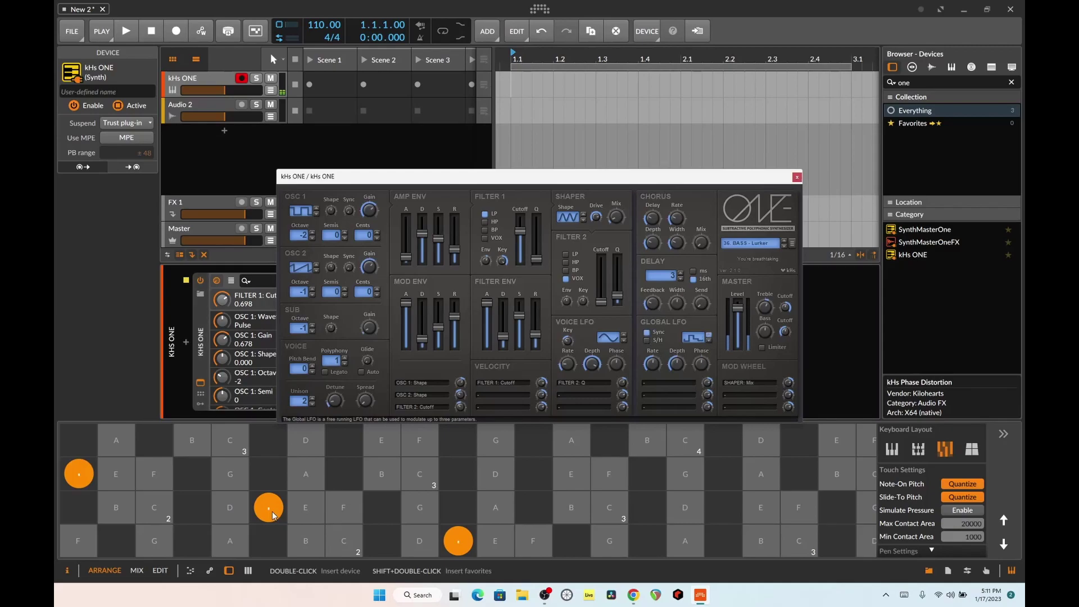
pyautogui.click(653, 359)
pyautogui.moveTo(652, 360); pyautogui.dragTo(653, 373)
# Step: Route the Global LFO to Filter 2 Cutoff and set Filter 2's cutoff to 0.605
pyautogui.click(669, 383)
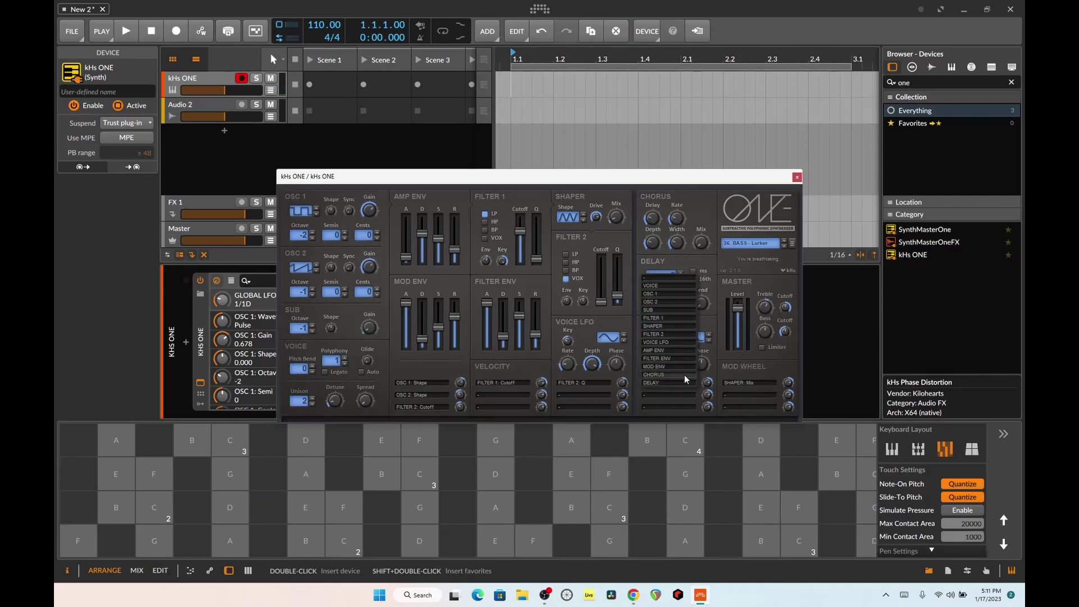
pyautogui.moveTo(684, 360)
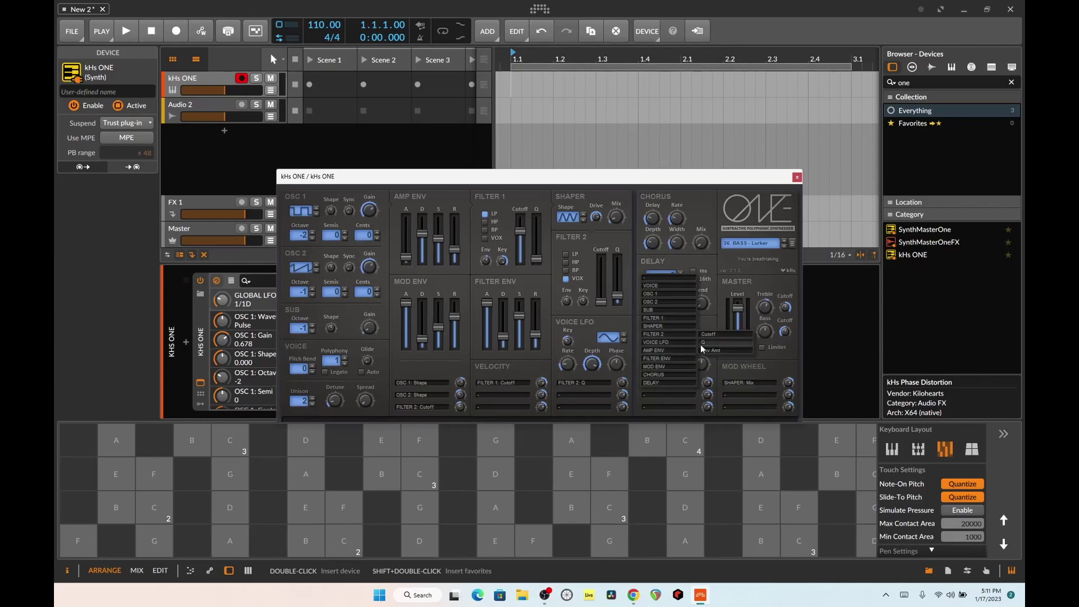
pyautogui.click(717, 337)
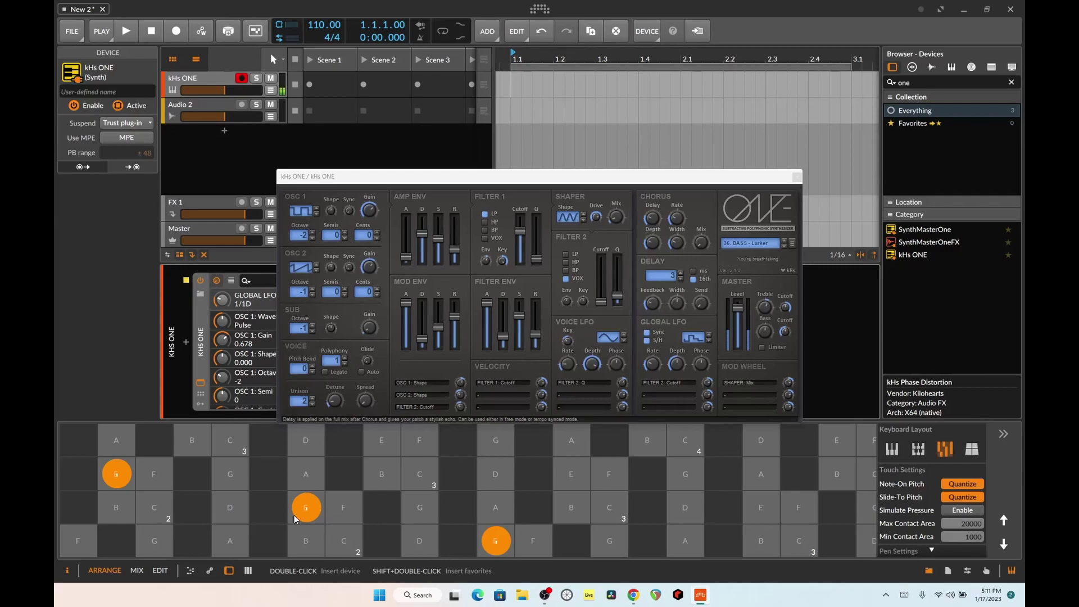
pyautogui.moveTo(601, 301); pyautogui.dragTo(601, 280)
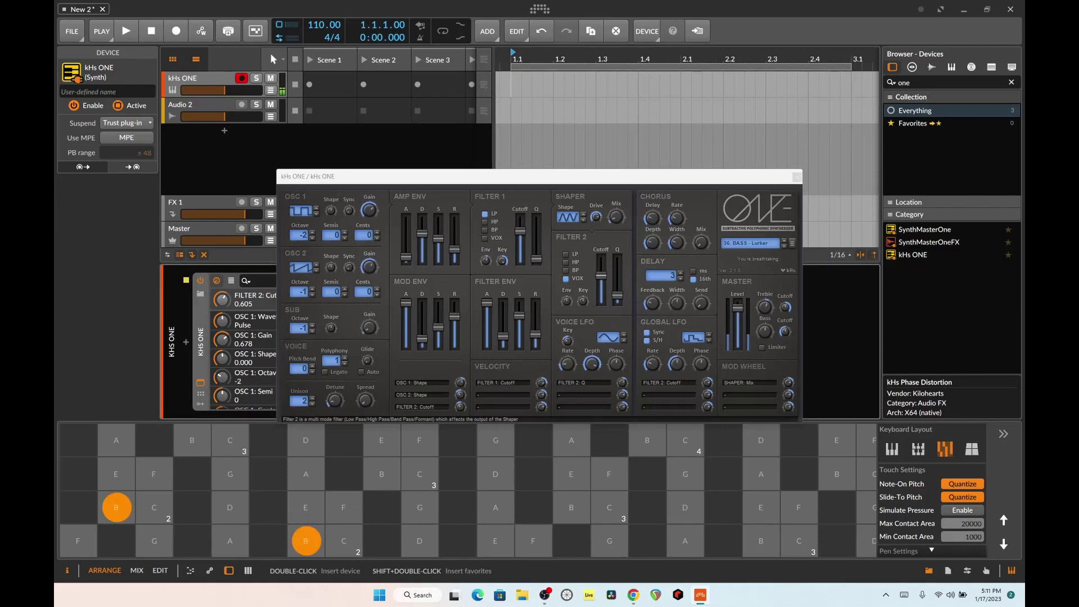
# Step: Set the chorus depth to 0.287 and the delay to time 4, feedback 0.715 and send 0.360, testing with notes
pyautogui.moveTo(654, 235); pyautogui.dragTo(654, 230)
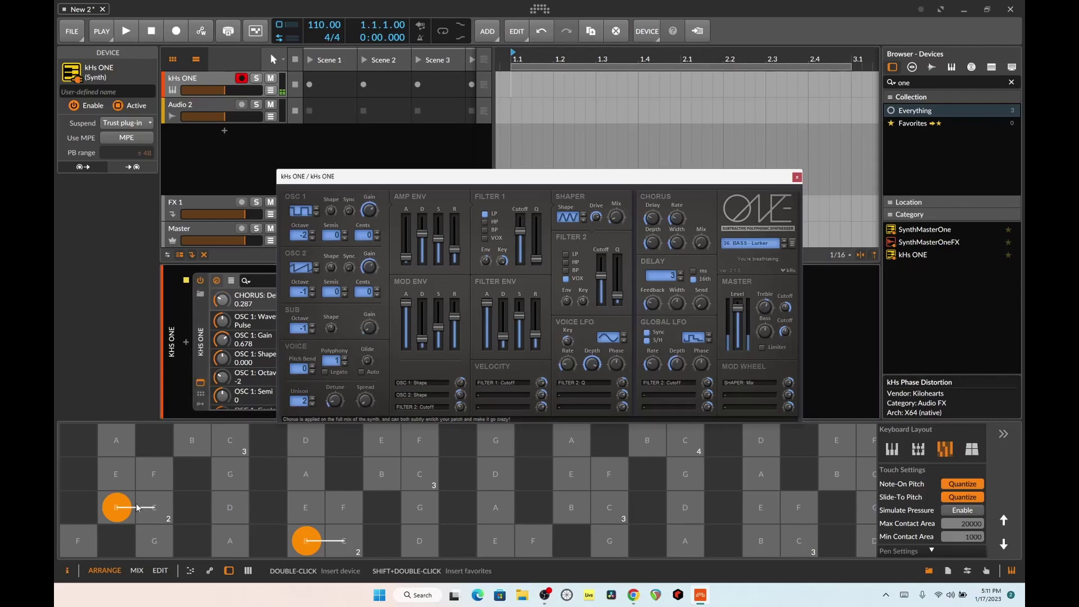
pyautogui.click(680, 272)
pyautogui.moveTo(652, 302); pyautogui.dragTo(652, 275)
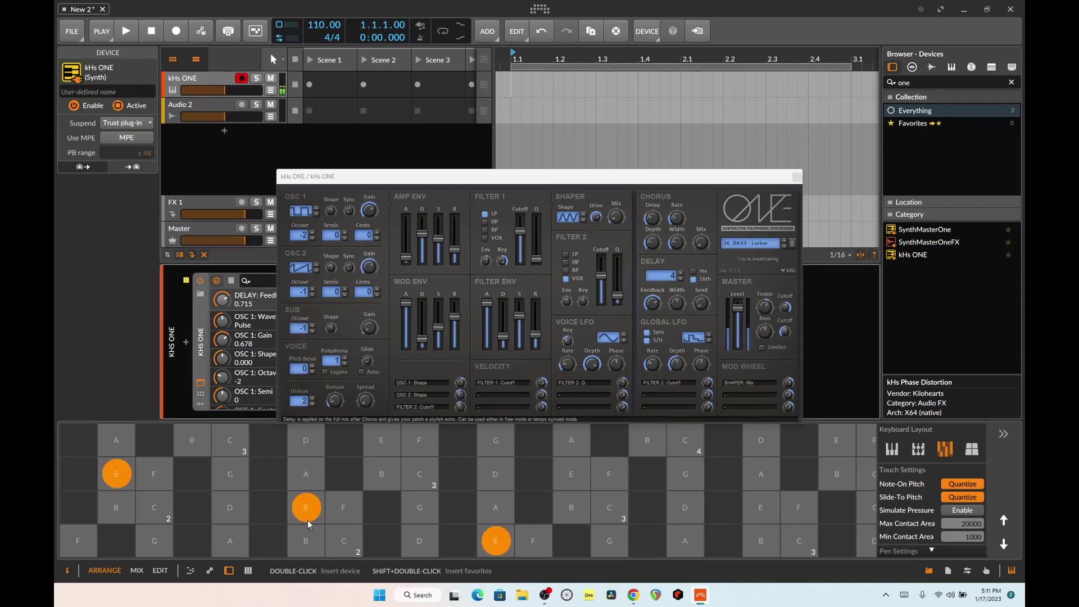
pyautogui.moveTo(701, 303); pyautogui.dragTo(697, 258)
pyautogui.click(230, 507)
# Step: Set unison to 6 voices with detune 43.875 and polyphony to 2, checking the sound with test notes
pyautogui.click(312, 398)
pyautogui.click(312, 397)
pyautogui.click(312, 398)
pyautogui.click(204, 507)
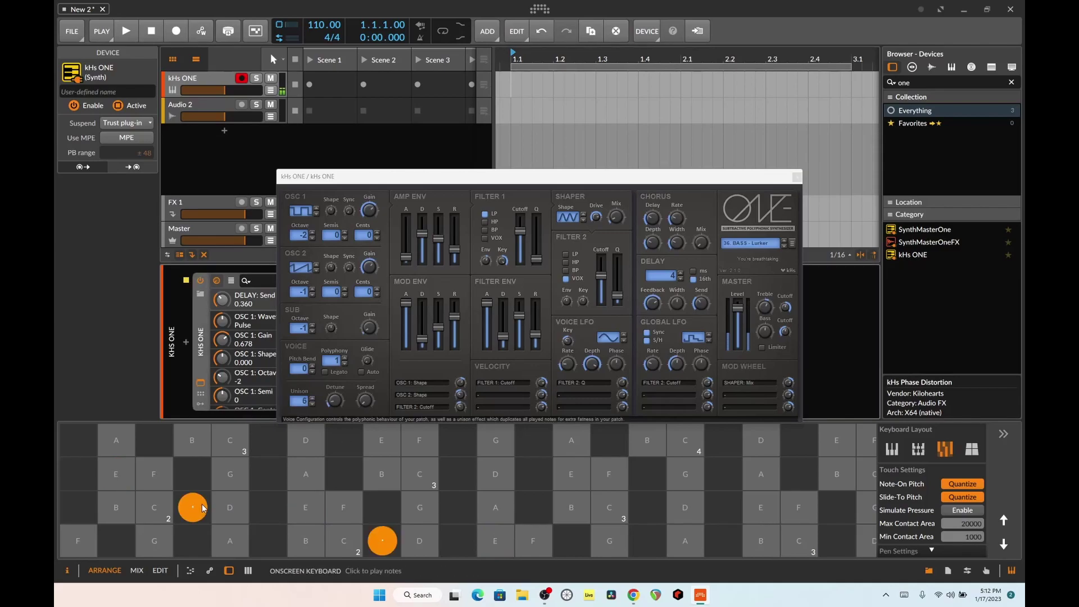
pyautogui.moveTo(202, 505); pyautogui.dragTo(198, 513)
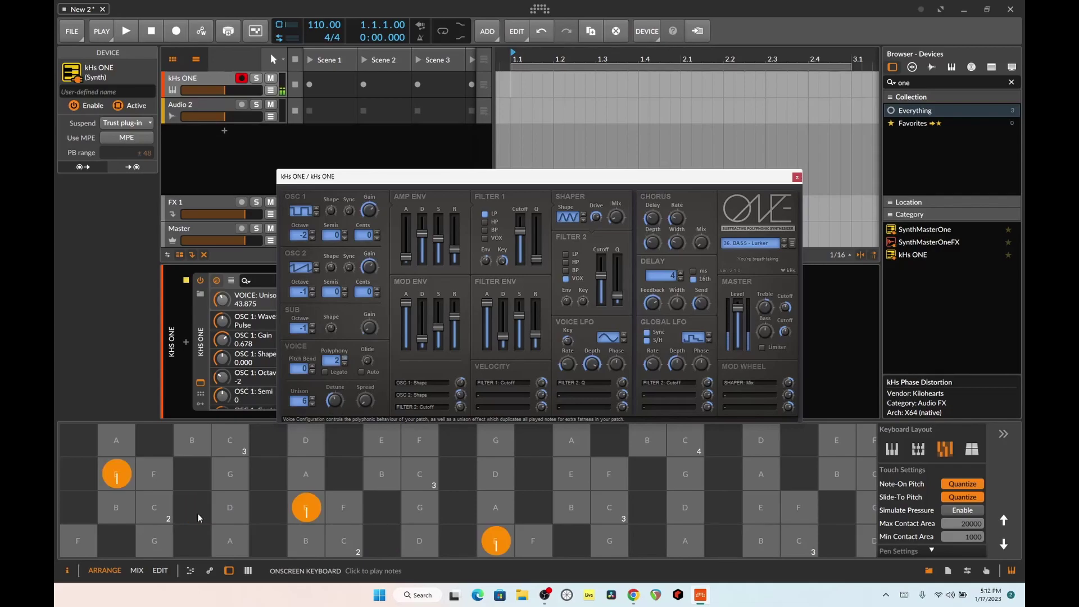
pyautogui.click(154, 541)
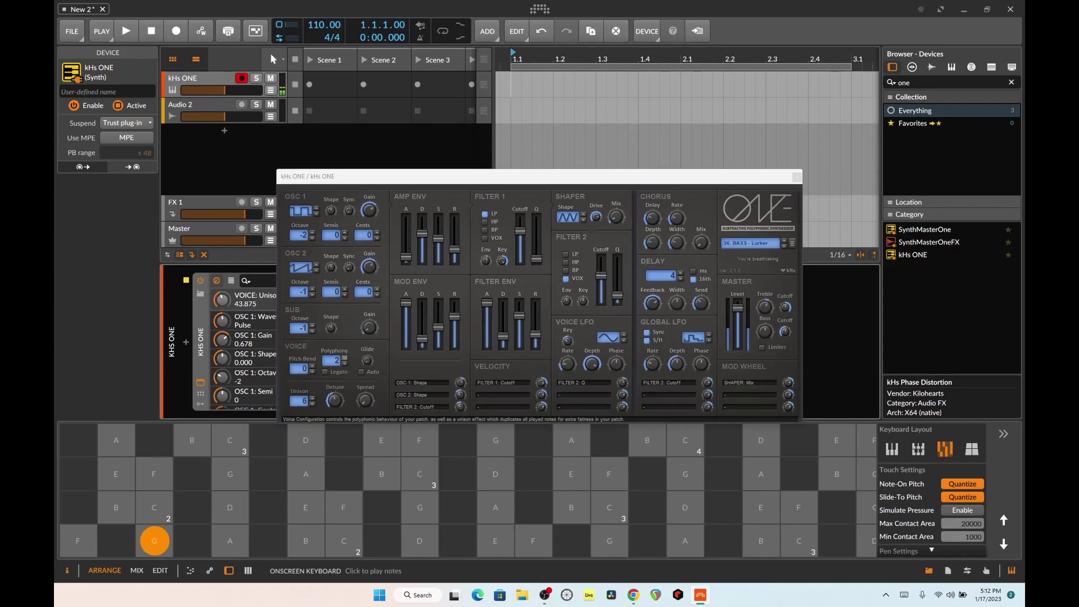
# Step: Try the sub oscillator at octave 3 with its gain raised to 0.622, playing test notes
pyautogui.click(306, 325)
pyautogui.click(312, 325)
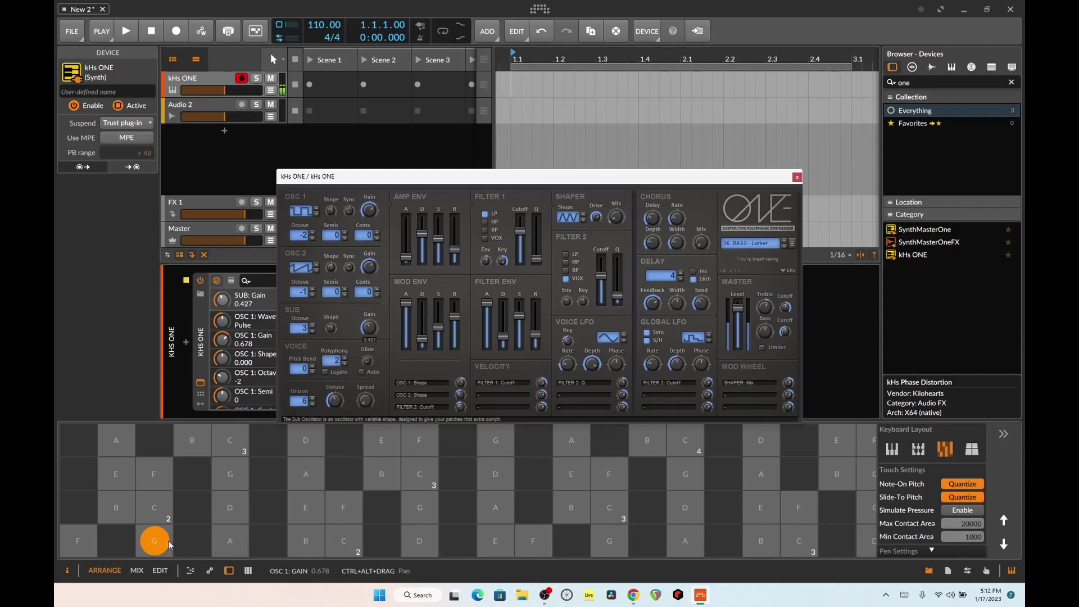
pyautogui.click(321, 533)
# Step: Set the sub oscillator to octave 0, shape 0.420 and gain 0.885 while playing test notes
pyautogui.click(311, 331)
pyautogui.click(313, 332)
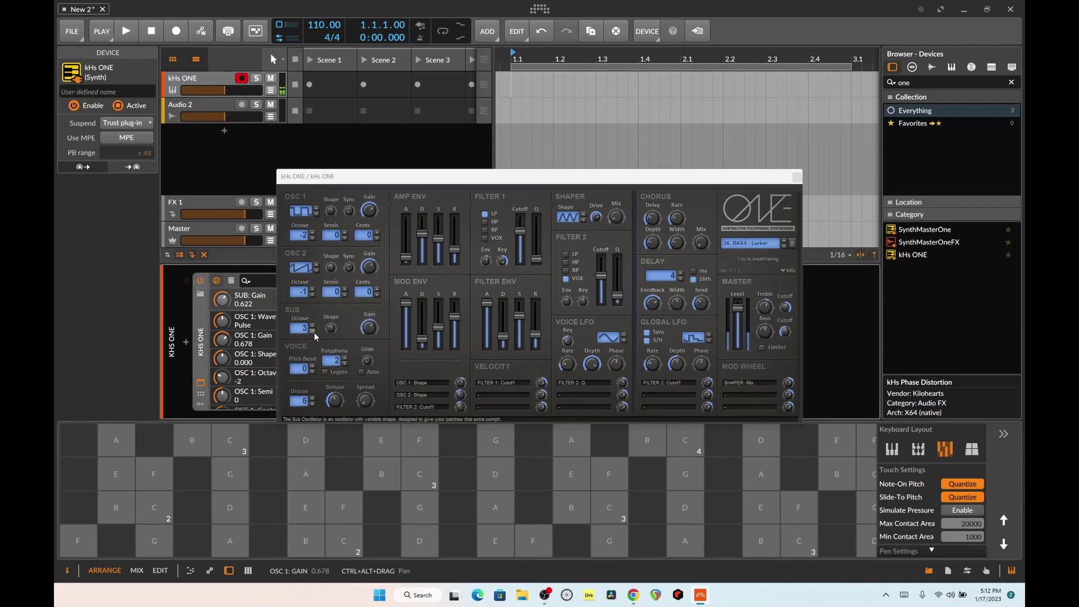
pyautogui.click(154, 514)
pyautogui.click(313, 332)
pyautogui.click(331, 332)
pyautogui.click(116, 507)
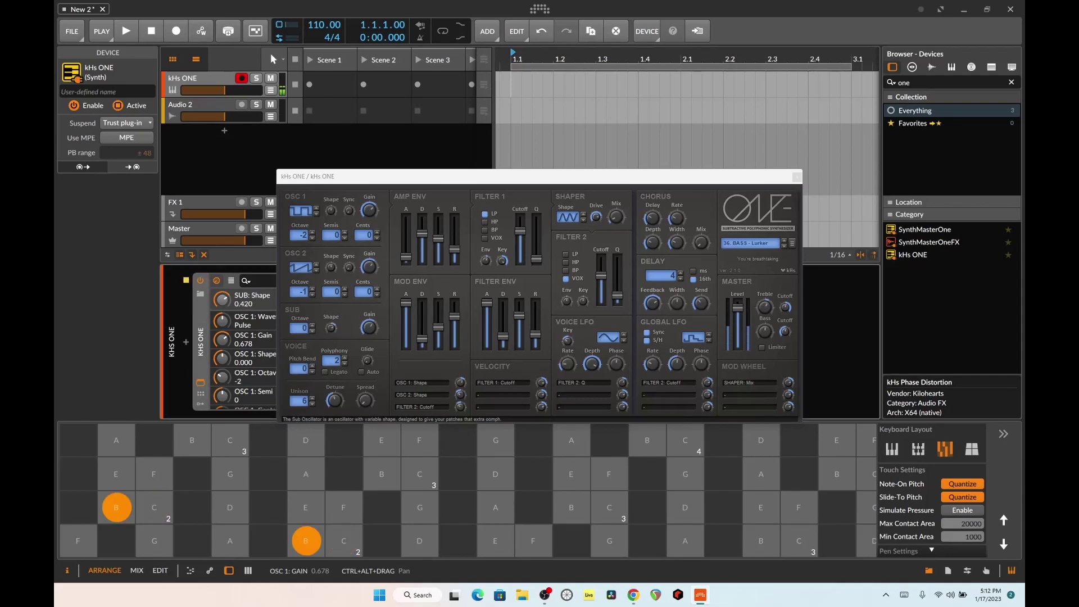
pyautogui.moveTo(369, 328); pyautogui.dragTo(370, 312)
pyautogui.click(419, 541)
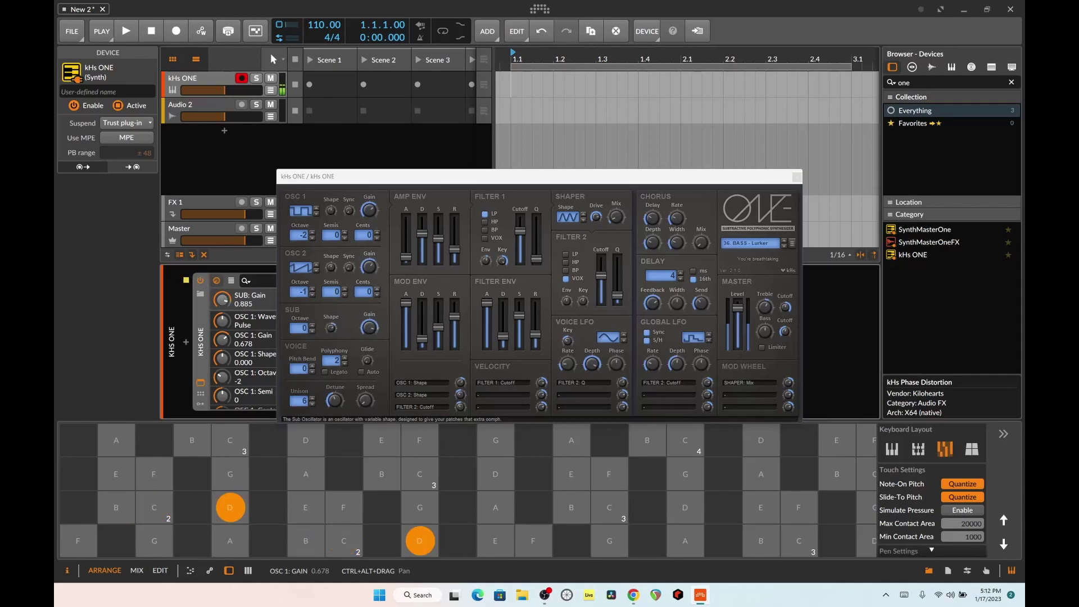
# Step: Audition the edited BASS - Lurker patch by playing several notes on the onscreen keyboard
pyautogui.click(380, 507)
pyautogui.click(305, 507)
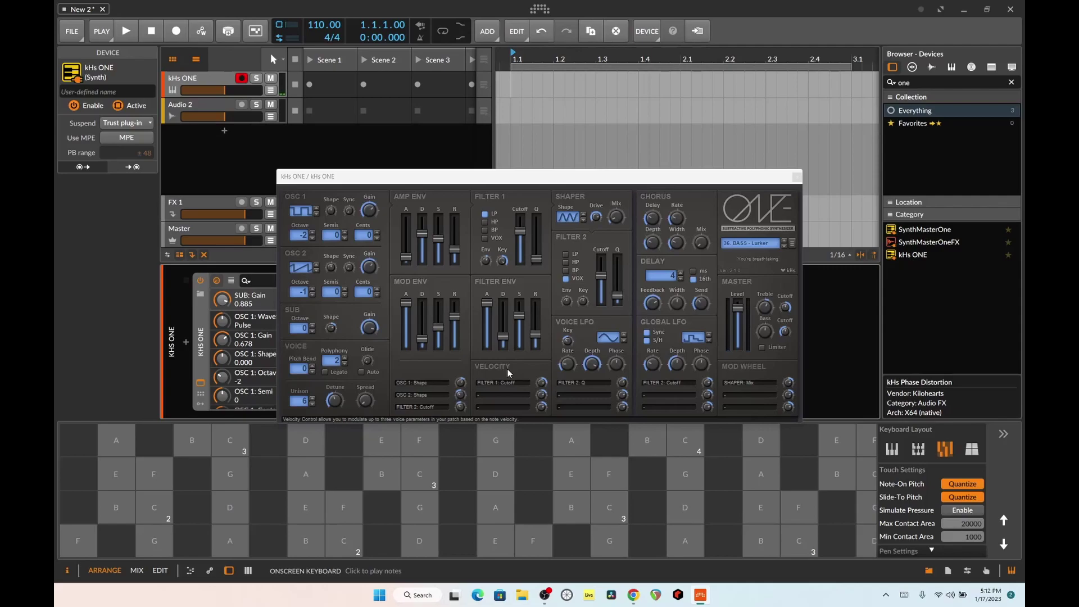
pyautogui.click(116, 473)
pyautogui.click(305, 507)
pyautogui.click(494, 541)
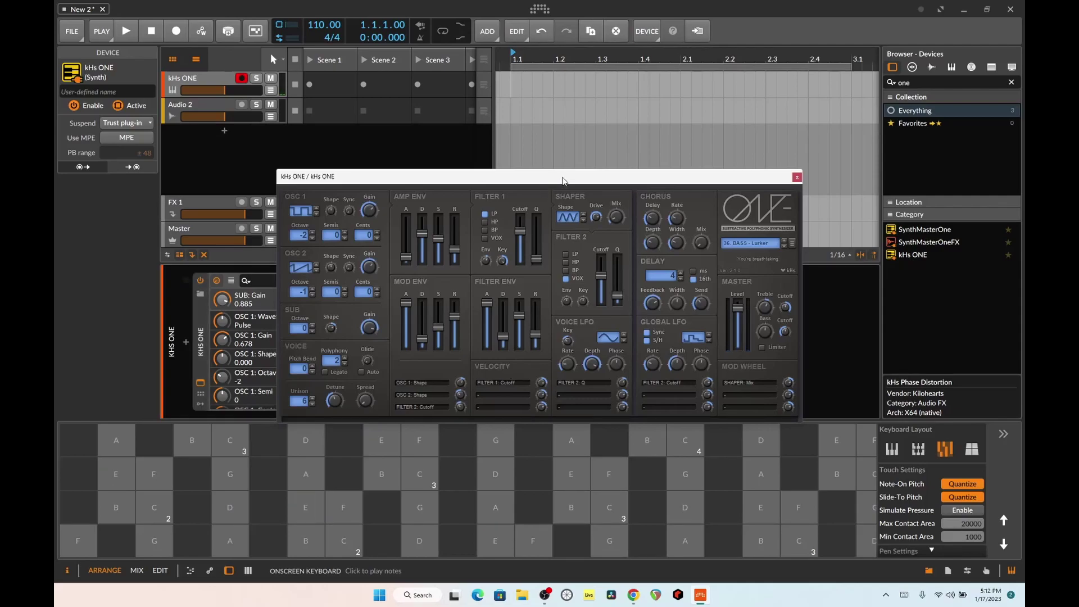
# Step: Move the kHs ONE window away from the device chain and play E test notes through the Note Grid
pyautogui.moveTo(563, 180); pyautogui.dragTo(699, 149)
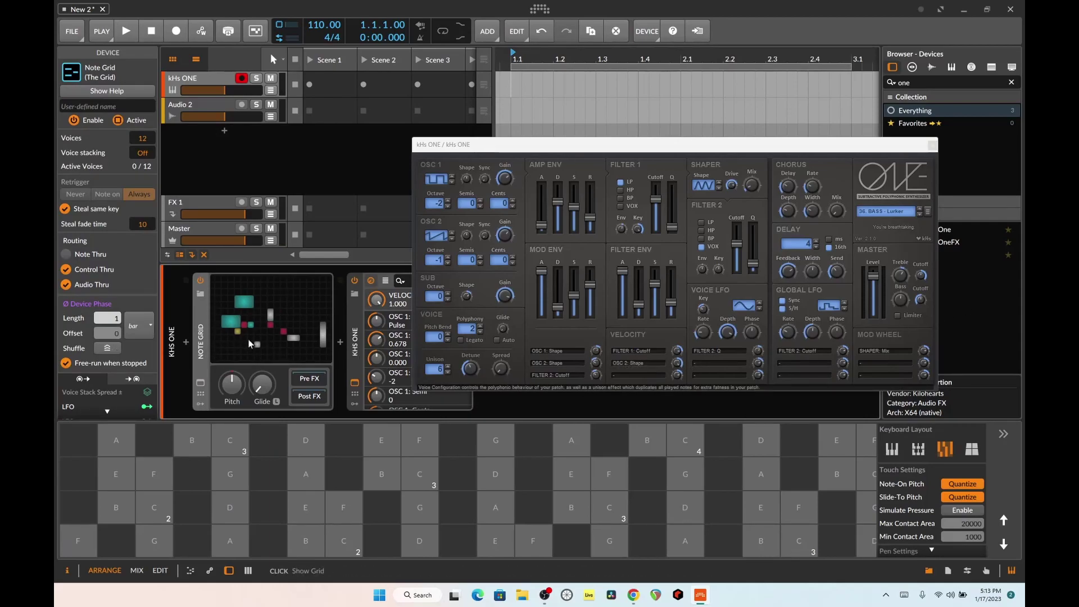
pyautogui.click(116, 474)
pyautogui.click(116, 474)
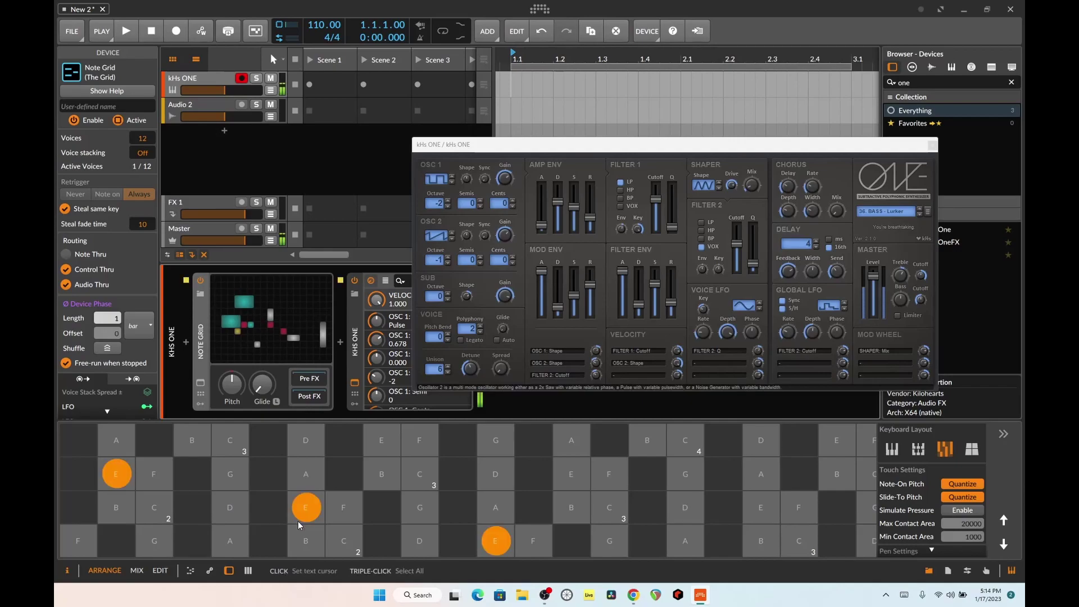
# Step: Assign the second Velocity modulation slot to Filter 2 Cutoff and play test notes
pyautogui.click(639, 363)
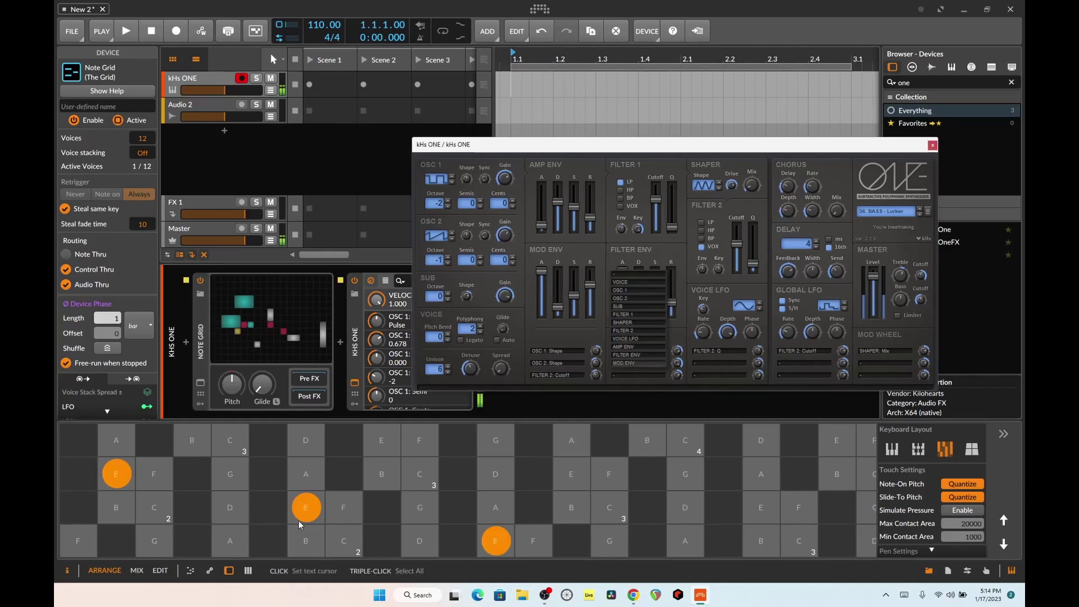
pyautogui.moveTo(638, 330)
pyautogui.click(695, 331)
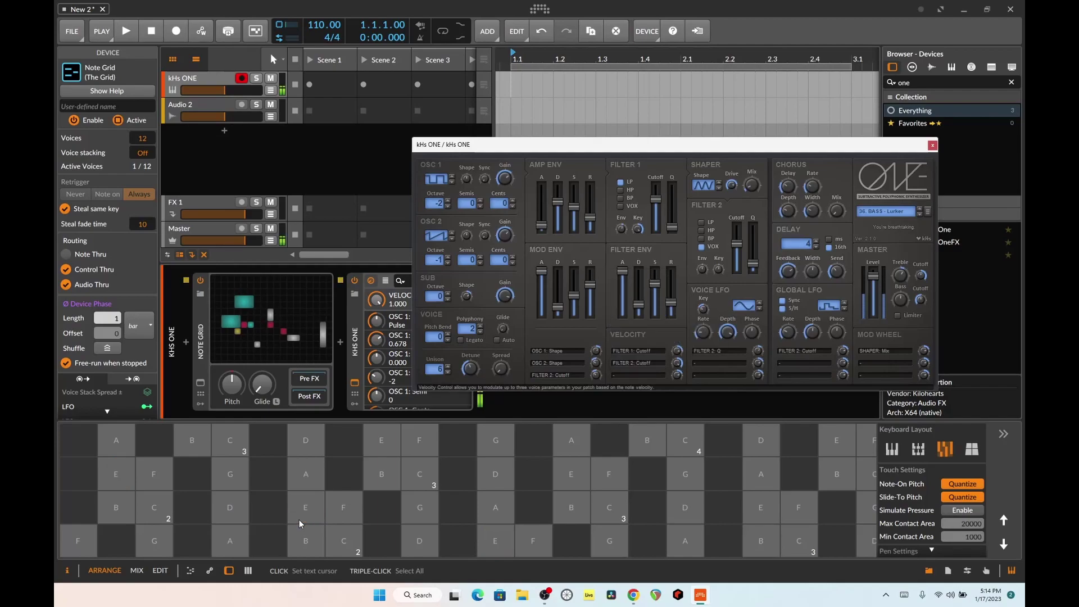
pyautogui.click(299, 519)
pyautogui.click(230, 508)
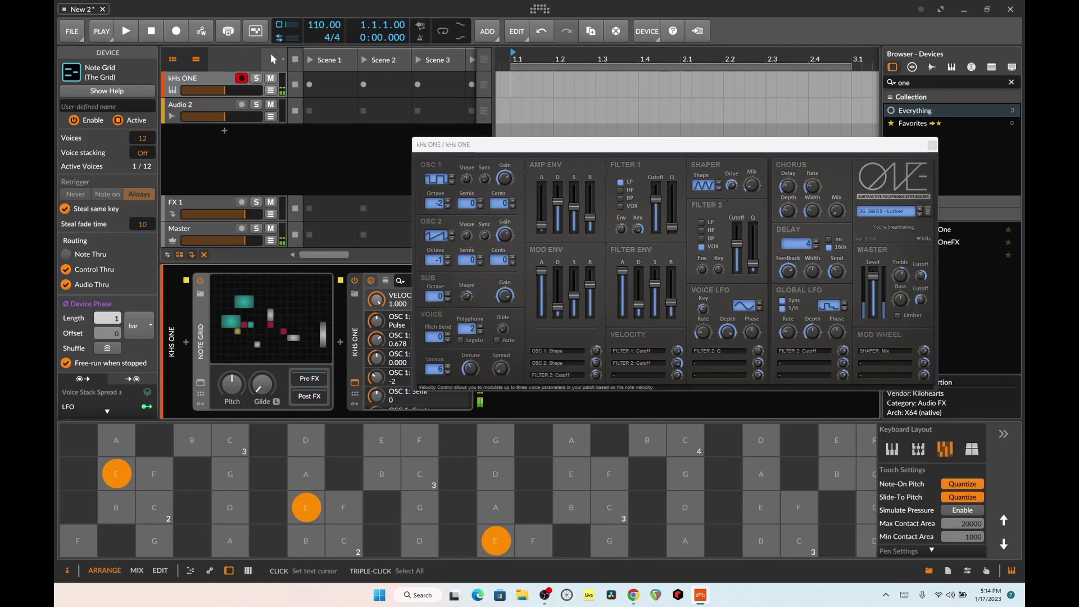
# Step: Slightly lower Filter 2's cutoff, and switch Filter 1 to VOX mode with a higher envelope amount
pyautogui.moveTo(739, 245)
pyautogui.mouseDown()
pyautogui.moveTo(740, 263)
pyautogui.moveTo(740, 236)
pyautogui.moveTo(740, 248)
pyautogui.mouseUp()
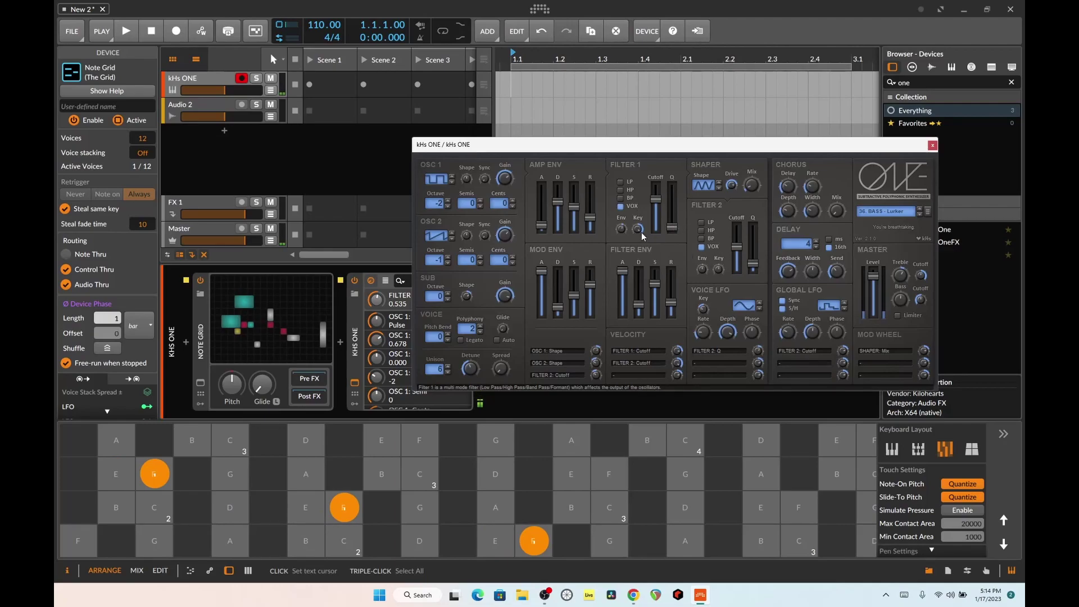
pyautogui.moveTo(627, 233)
pyautogui.mouseDown()
pyautogui.moveTo(623, 259)
pyautogui.moveTo(621, 214)
pyautogui.mouseUp()
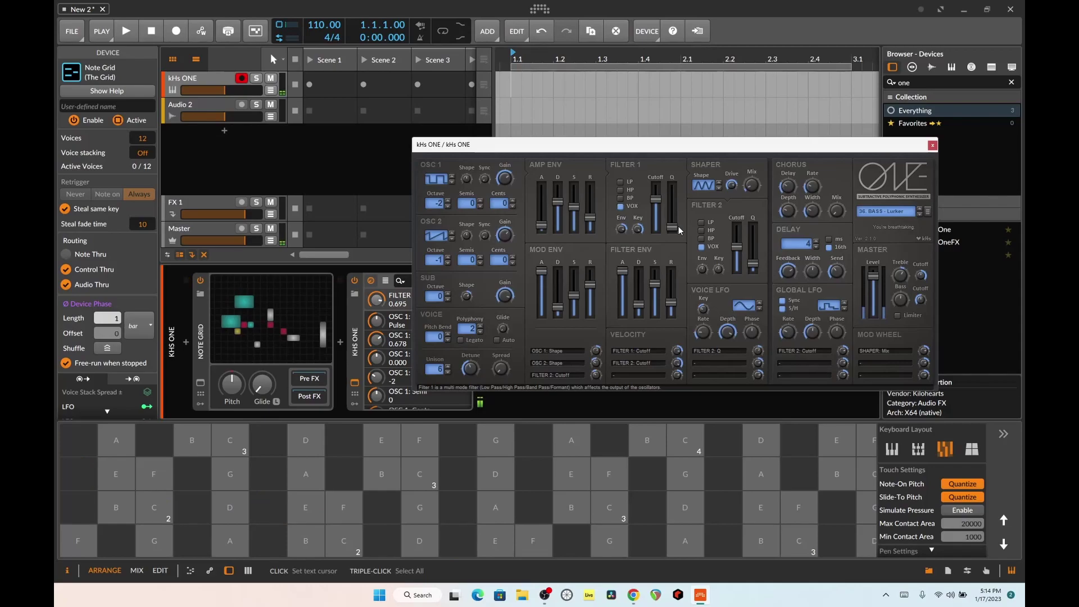
pyautogui.moveTo(653, 148); pyautogui.dragTo(576, 150)
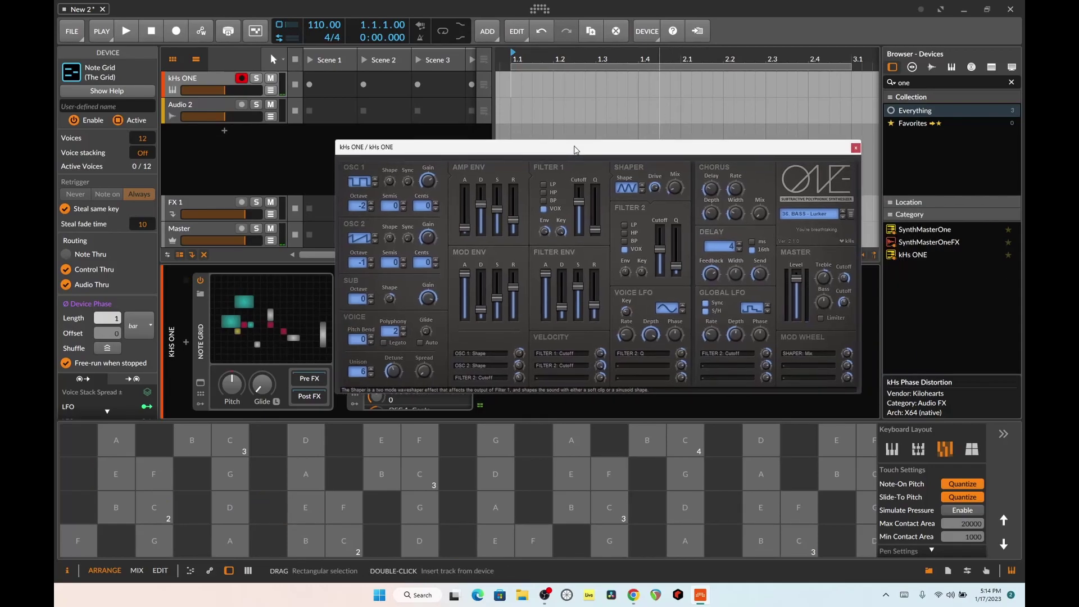